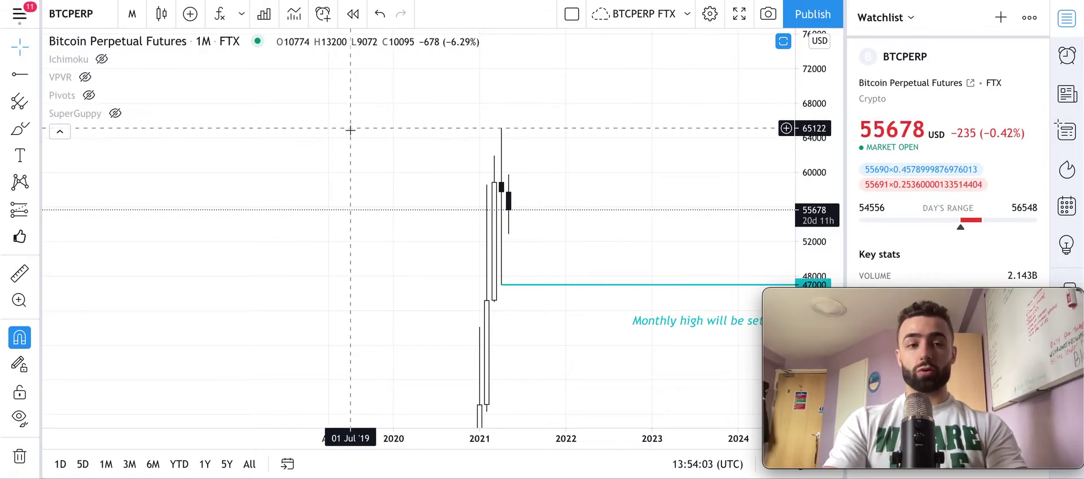
Show the hidden Pivots indicator on the monthly BTCPERP chart.
{"action": "left_click_drag", "start_coordinate": [350, 141], "coordinate": [329, 105]}
{"action": "left_click_drag", "start_coordinate": [817, 97], "coordinate": [813, 271]}
{"action": "left_click_drag", "start_coordinate": [568, 314], "coordinate": [518, 312]}
{"action": "scroll", "coordinate": [518, 312], "scroll_direction": "up", "scroll_amount": 1}
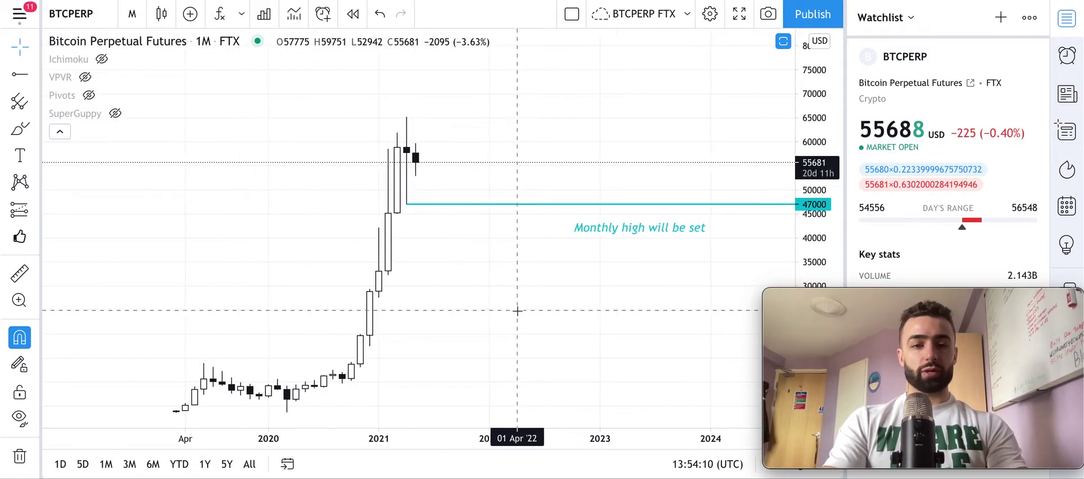
{"action": "left_click", "coordinate": [88, 96]}
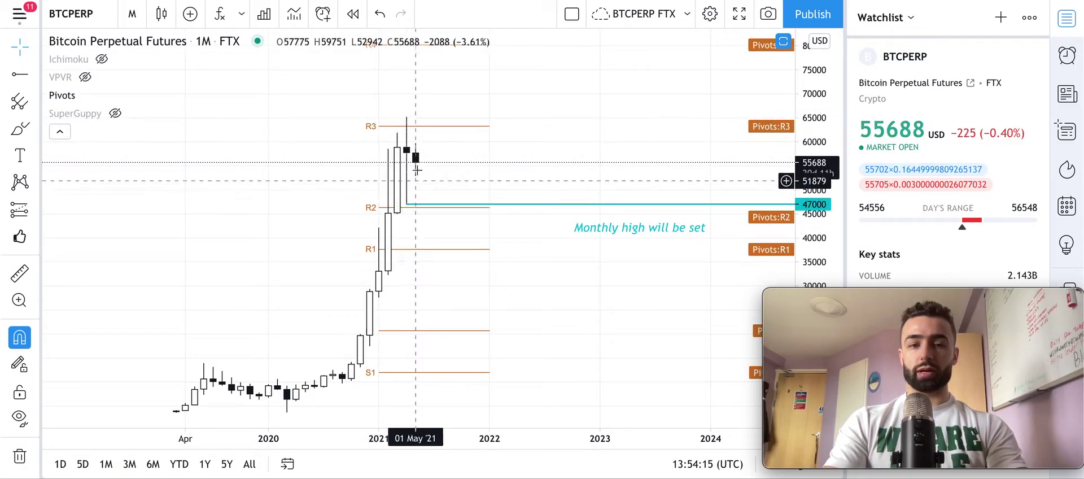
Restore the maximized price pane to normal size so the Volume and RSI panes share the chart area.
{"action": "left_click_drag", "start_coordinate": [511, 257], "coordinate": [495, 194]}
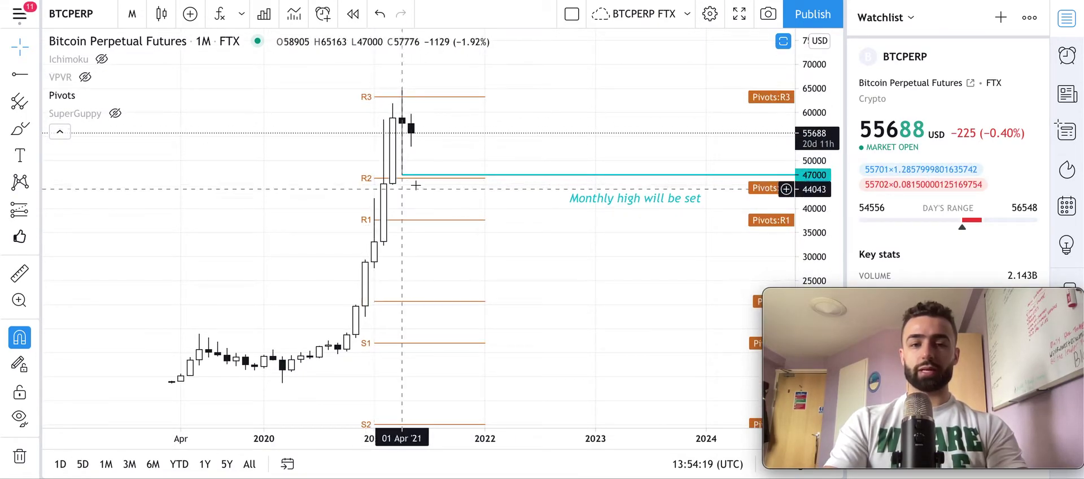
{"action": "double_click", "coordinate": [516, 274]}
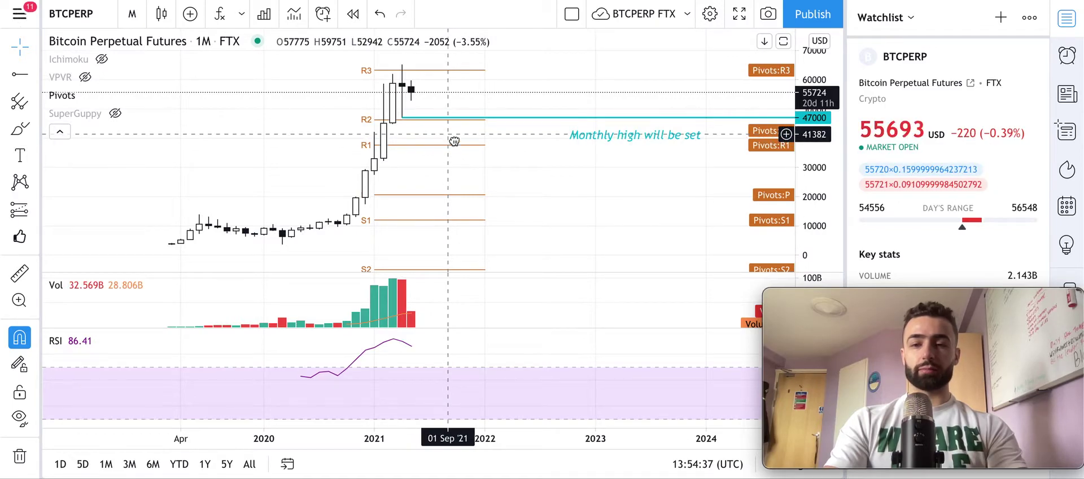
{"action": "left_click_drag", "start_coordinate": [455, 141], "coordinate": [464, 162]}
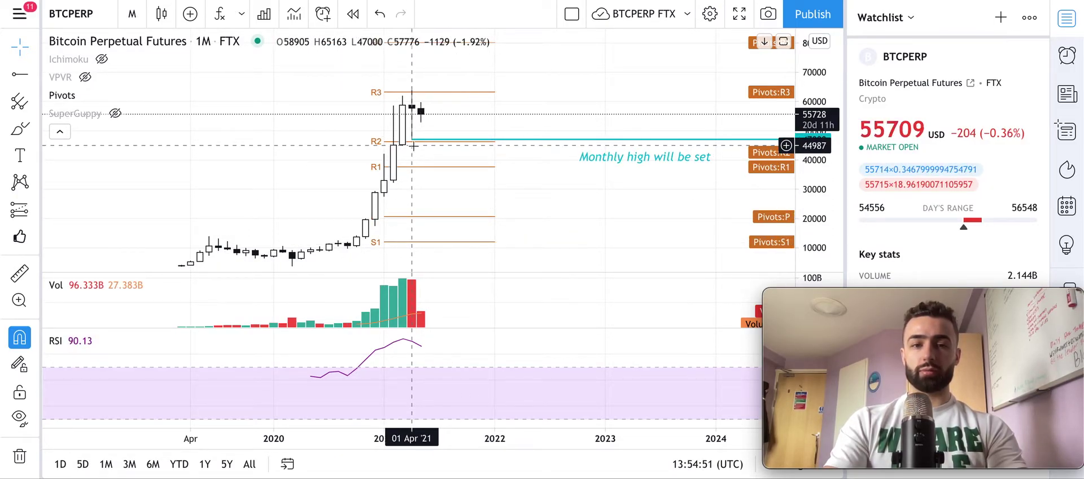
{"action": "left_click", "coordinate": [435, 144]}
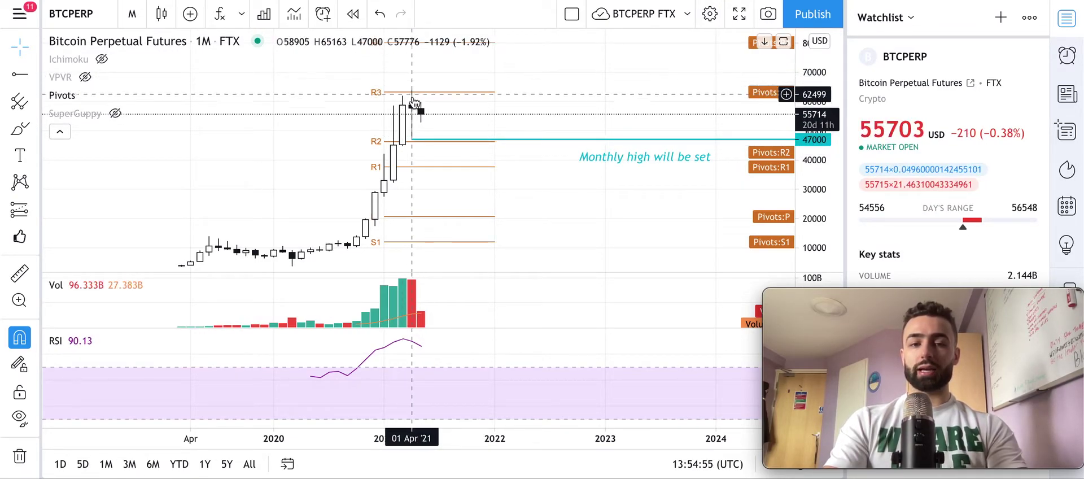
Switch the BTCPERP chart to the 1-week timeframe and stretch its price scale around the recent candles.
{"action": "left_click", "coordinate": [132, 14]}
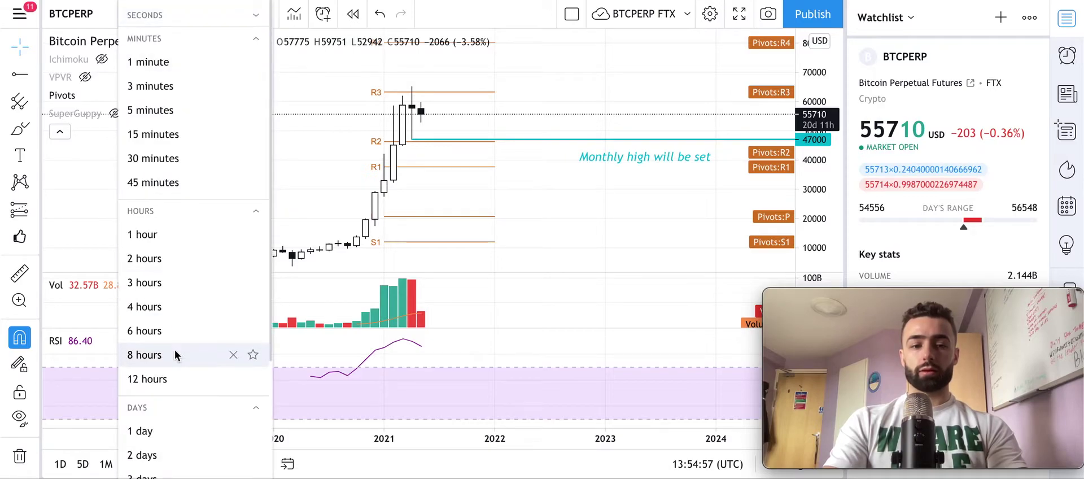
{"action": "scroll", "coordinate": [175, 372], "scroll_direction": "down", "scroll_amount": 2}
{"action": "left_click", "coordinate": [176, 440]}
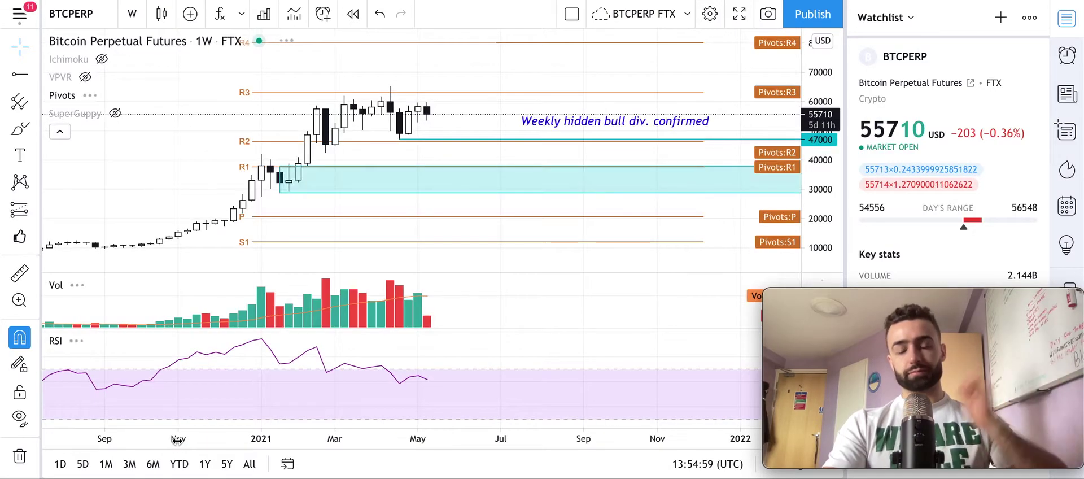
{"action": "left_click_drag", "start_coordinate": [822, 237], "coordinate": [821, 187]}
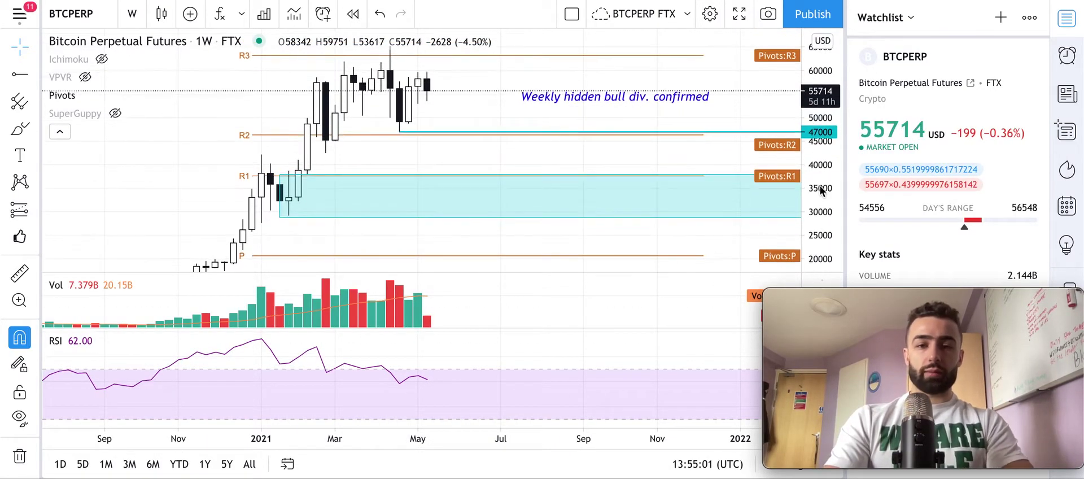
{"action": "left_click_drag", "start_coordinate": [487, 150], "coordinate": [557, 185]}
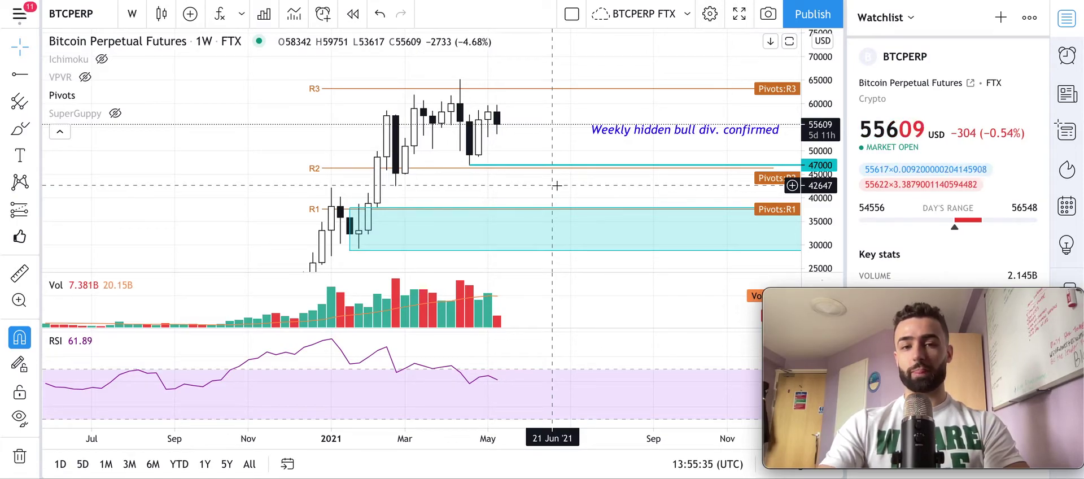
{"action": "left_click_drag", "start_coordinate": [559, 182], "coordinate": [510, 180]}
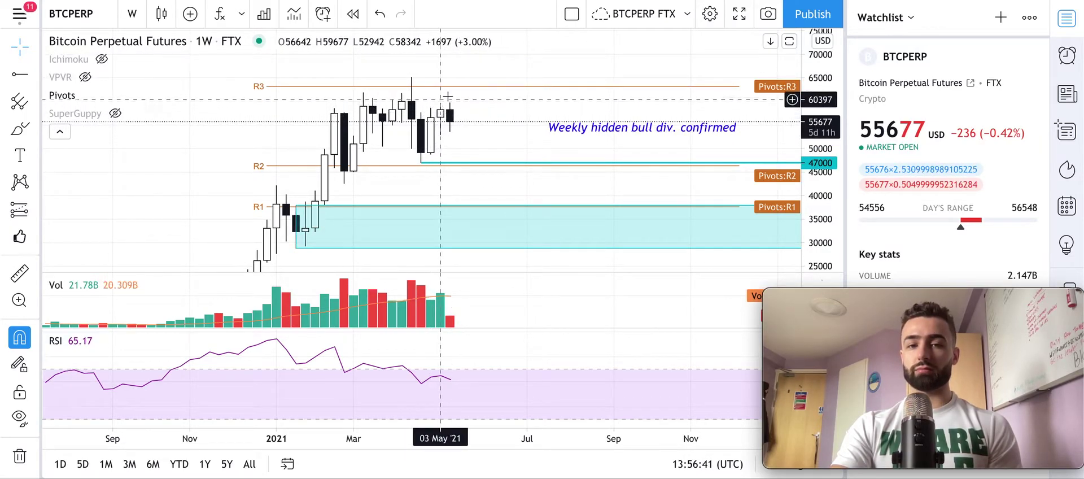
{"action": "left_click", "coordinate": [422, 163]}
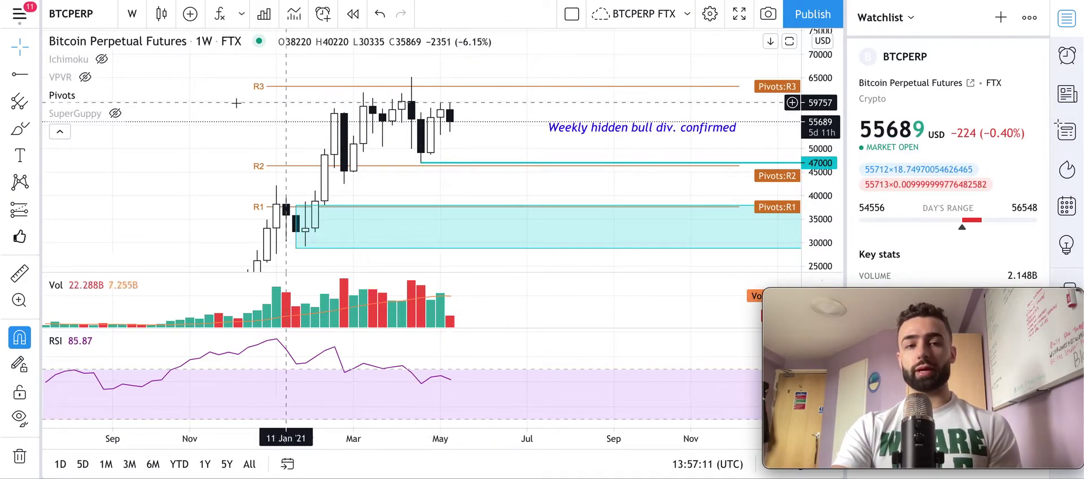
Switch the chart to the 1-day timeframe and enlarge the price scale around the grey and purple zones.
{"action": "left_click", "coordinate": [131, 17]}
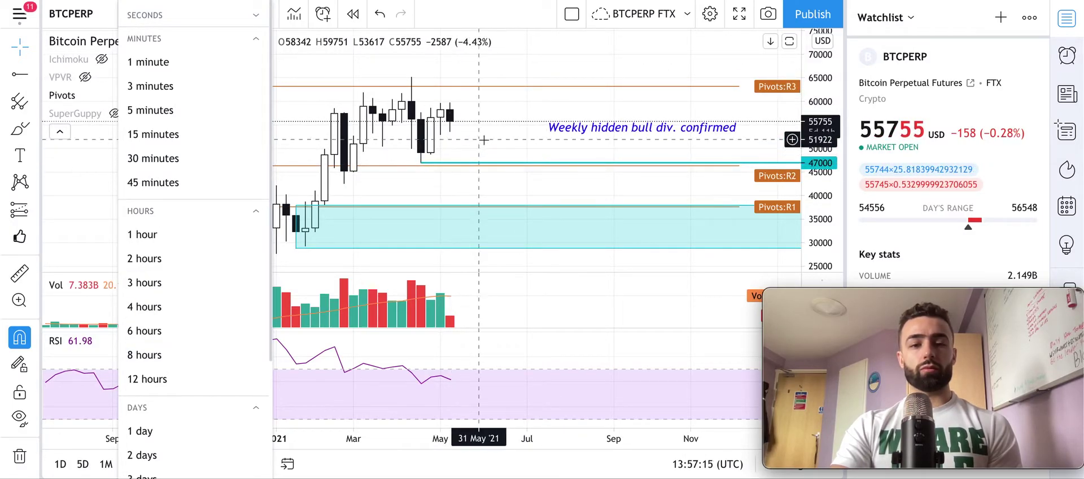
{"action": "left_click", "coordinate": [463, 150]}
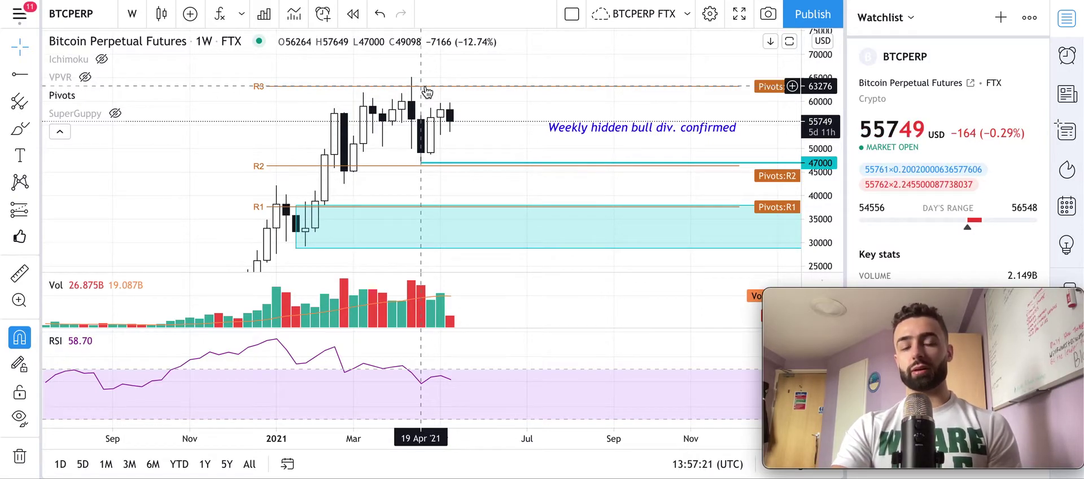
{"action": "left_click_drag", "start_coordinate": [493, 31], "coordinate": [473, 114]}
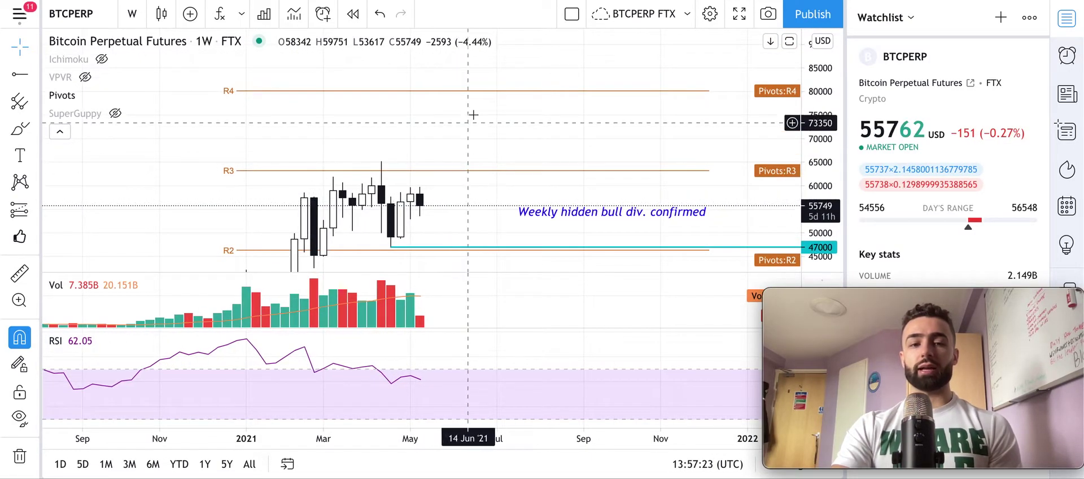
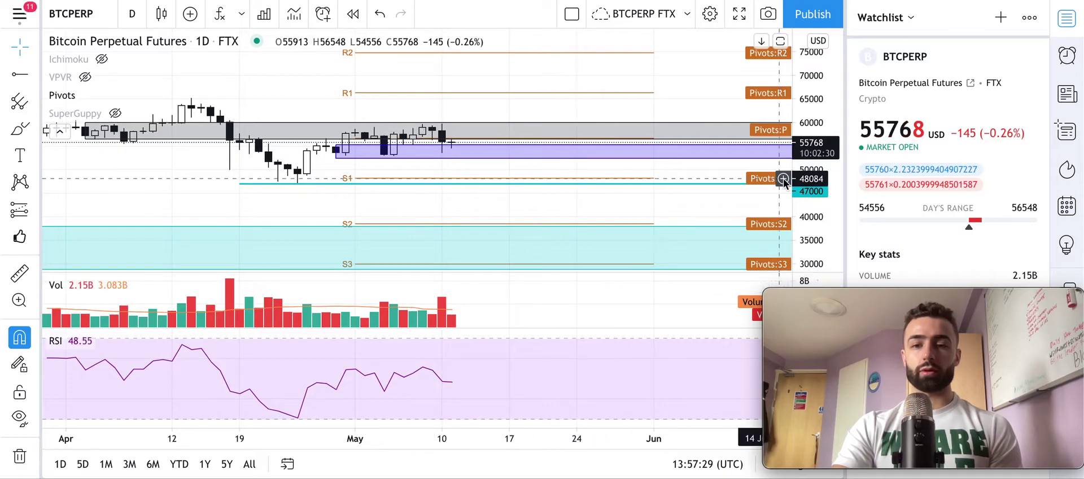
{"action": "left_click_drag", "start_coordinate": [824, 222], "coordinate": [824, 192]}
{"action": "left_click_drag", "start_coordinate": [503, 188], "coordinate": [649, 190]}
{"action": "left_click_drag", "start_coordinate": [818, 189], "coordinate": [818, 169]}
{"action": "left_click_drag", "start_coordinate": [694, 194], "coordinate": [653, 194]}
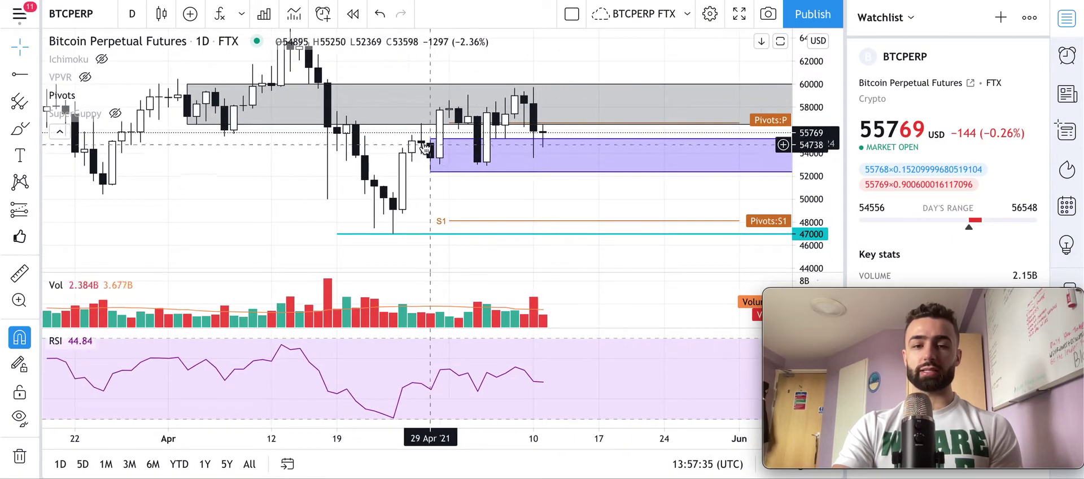
{"action": "left_click_drag", "start_coordinate": [445, 163], "coordinate": [410, 159]}
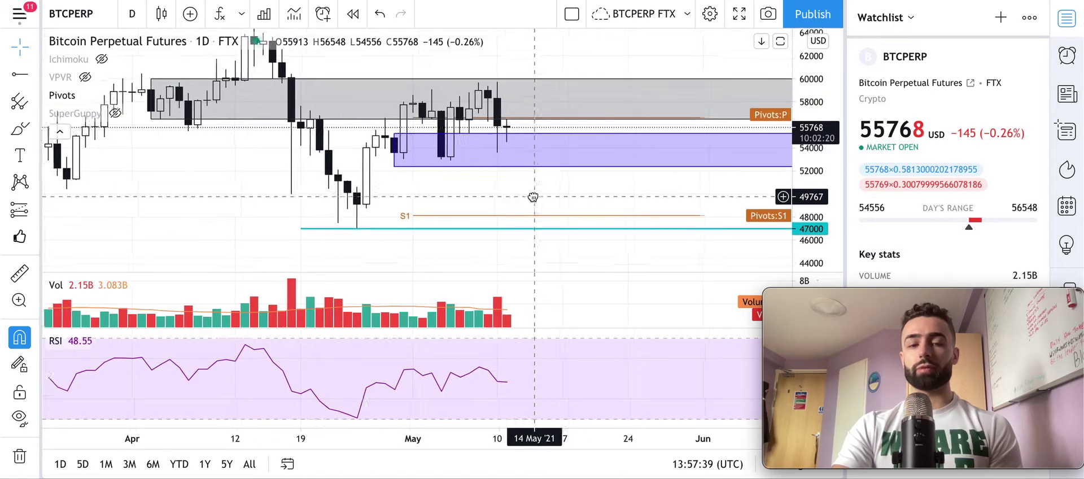
{"action": "left_click_drag", "start_coordinate": [533, 197], "coordinate": [518, 186]}
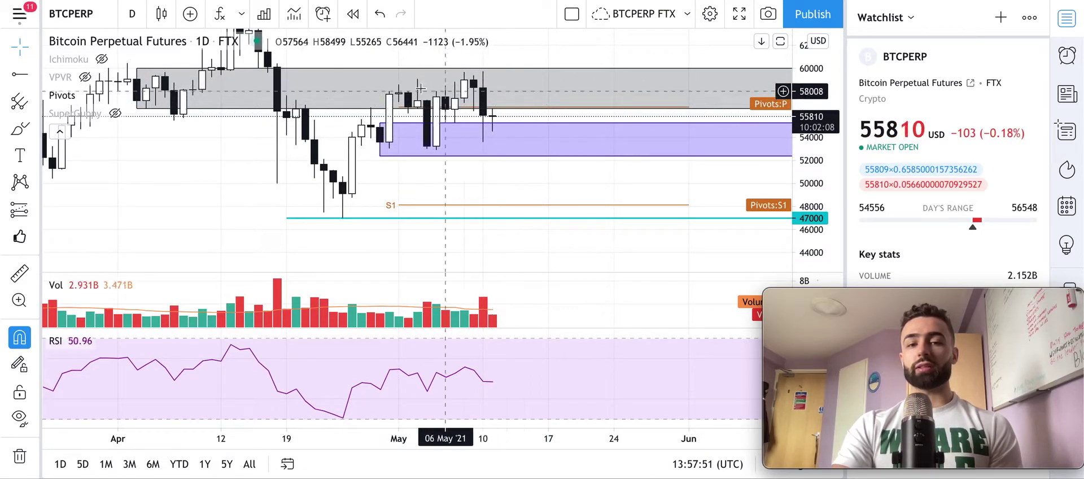
{"action": "left_click", "coordinate": [430, 140]}
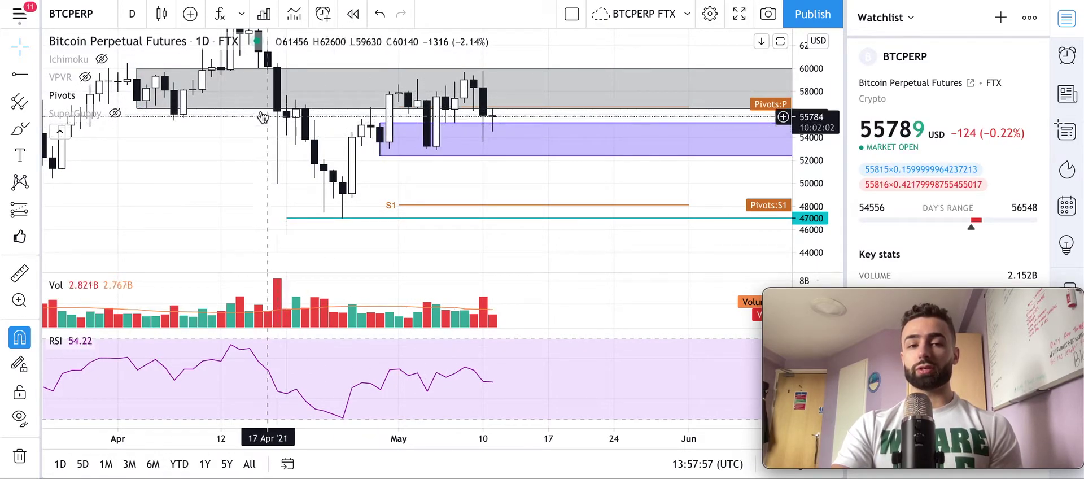
Switch the chart to the 2-day timeframe.
{"action": "left_click", "coordinate": [135, 20]}
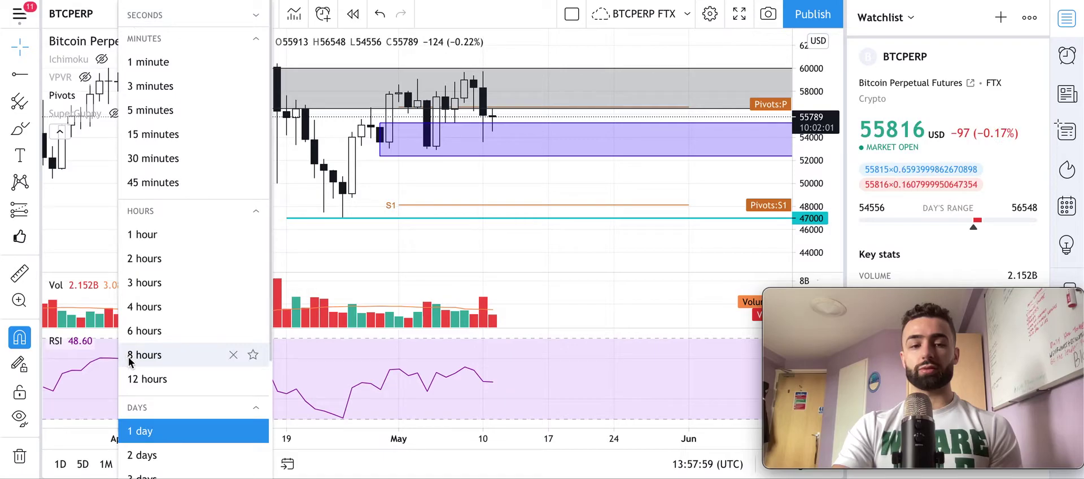
{"action": "left_click", "coordinate": [148, 452]}
{"action": "left_click_drag", "start_coordinate": [329, 138], "coordinate": [347, 83]}
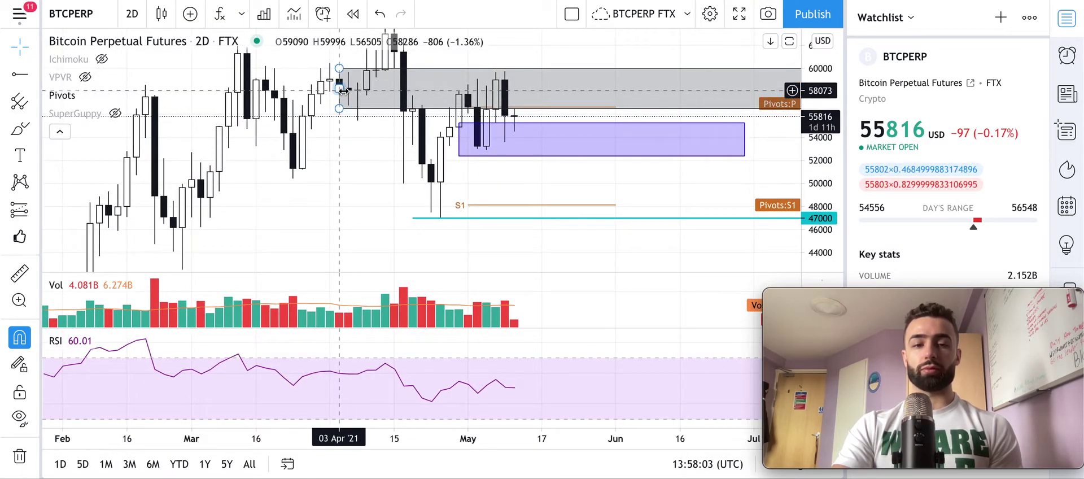
{"action": "scroll", "coordinate": [395, 141], "scroll_direction": "up", "scroll_amount": 2}
Move the purple zone's left edge to 8 June 2021 and back to 29 April 2021.
{"action": "left_click_drag", "start_coordinate": [402, 150], "coordinate": [613, 140]}
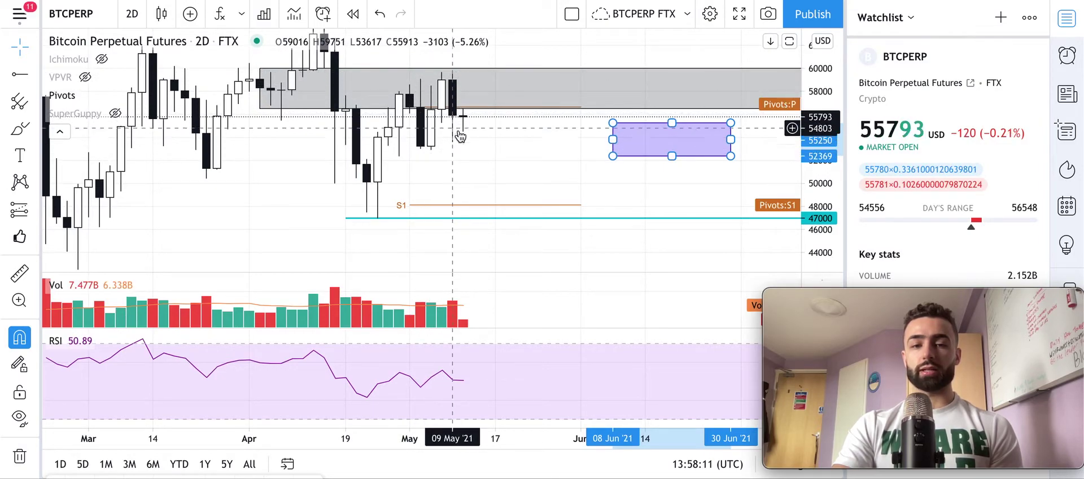
{"action": "left_click_drag", "start_coordinate": [614, 140], "coordinate": [399, 140]}
{"action": "left_click", "coordinate": [132, 14]}
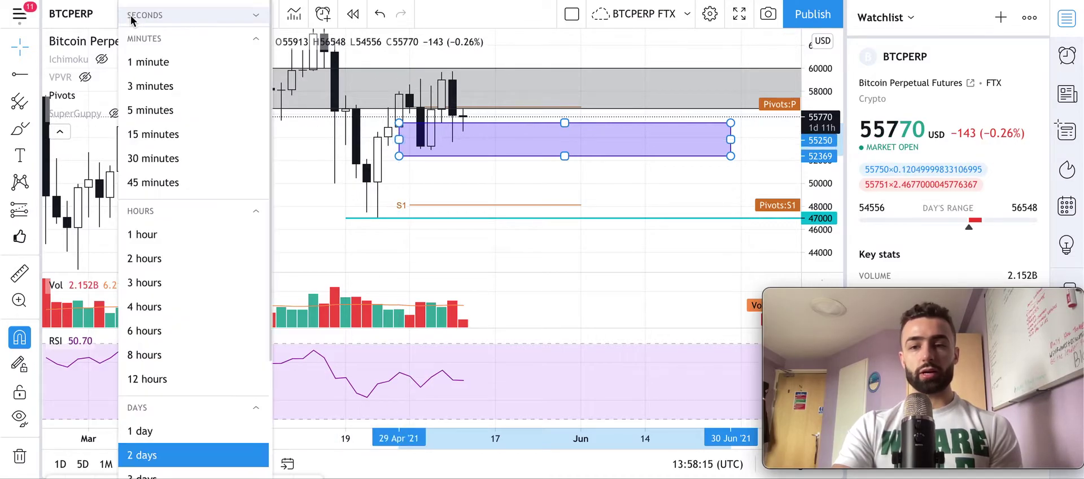
{"action": "left_click", "coordinate": [526, 180]}
Brush a projected price path from the 11 May candle up to about 64,000, back to about 59,600, and up to about 67,000.
{"action": "left_click_drag", "start_coordinate": [525, 181], "coordinate": [491, 256]}
{"action": "left_click", "coordinate": [19, 273]}
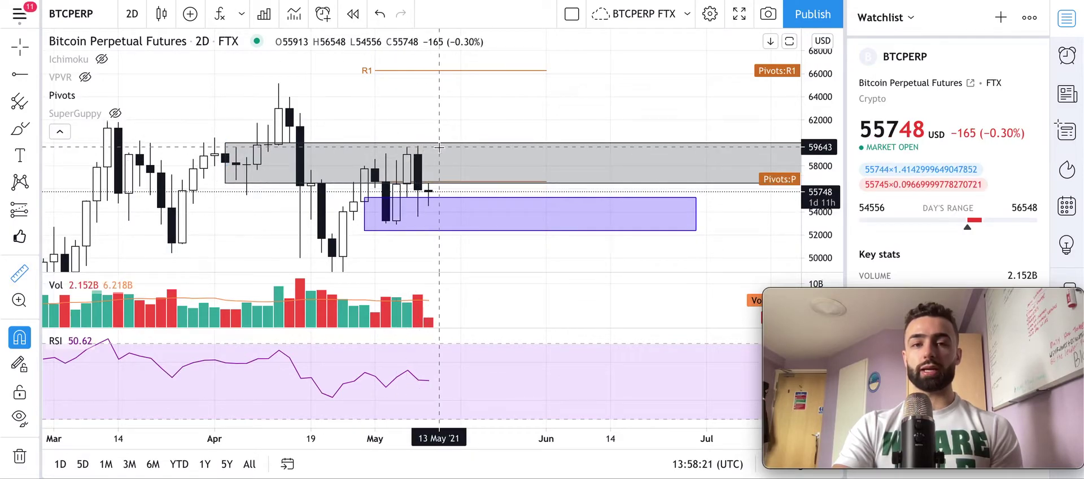
{"action": "left_click", "coordinate": [20, 47]}
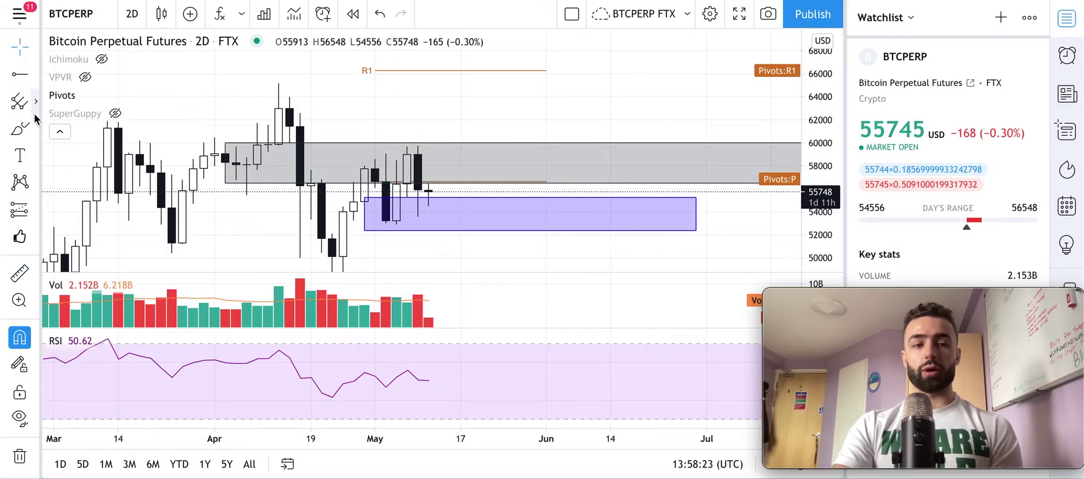
{"action": "left_click", "coordinate": [20, 136]}
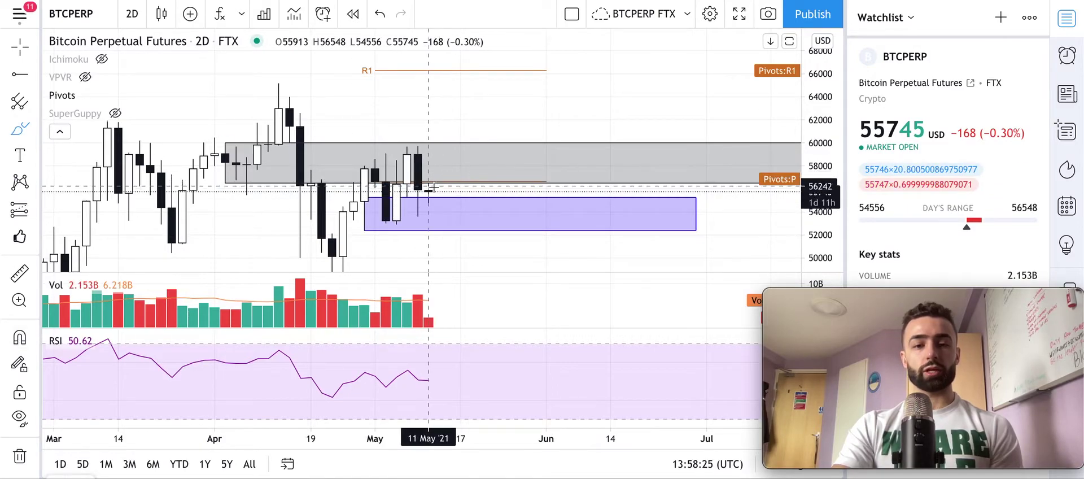
{"action": "left_click_drag", "start_coordinate": [431, 190], "coordinate": [465, 94]}
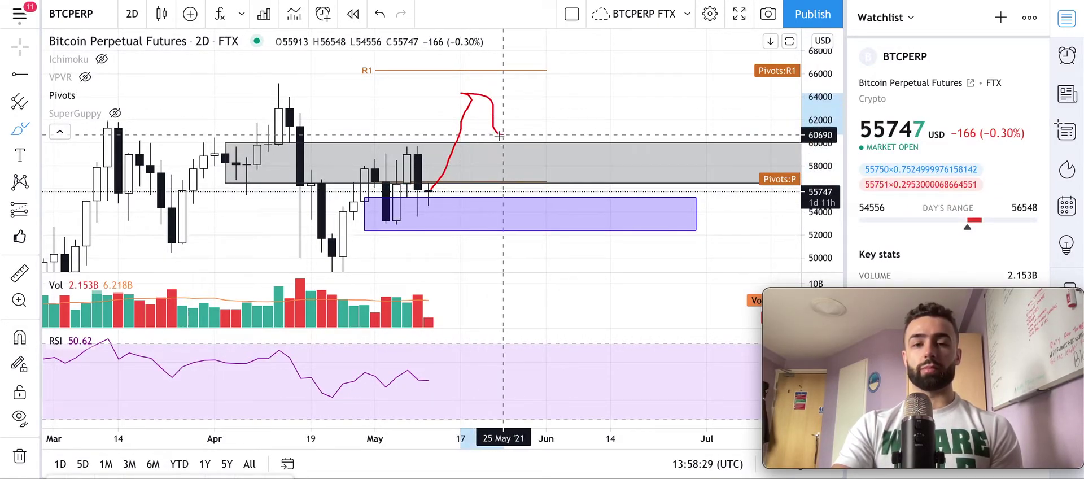
{"action": "mouse_move", "coordinate": [507, 148]}
{"action": "left_mouse_down"}
{"action": "mouse_move", "coordinate": [497, 148]}
{"action": "mouse_move", "coordinate": [518, 148]}
{"action": "left_mouse_up"}
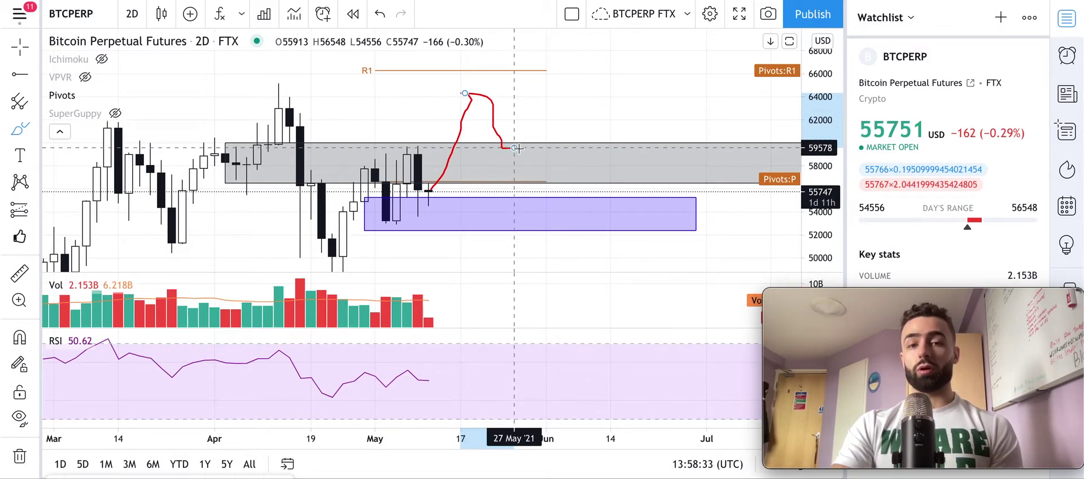
{"action": "left_click_drag", "start_coordinate": [511, 147], "coordinate": [578, 60]}
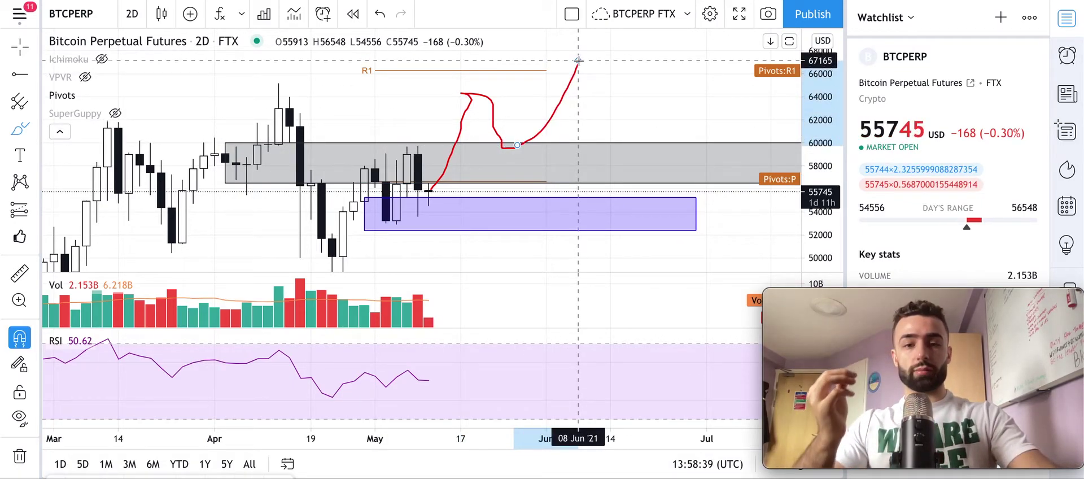
Undo all the brush strokes of the projected price path.
{"action": "key", "text": "ctrl+z"}
{"action": "type", "text": "Z"}
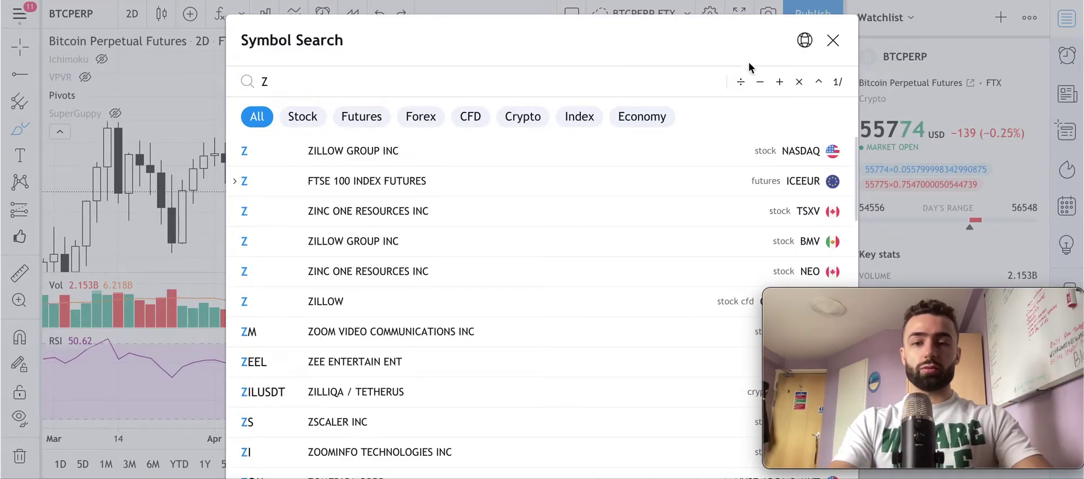
{"action": "left_click", "coordinate": [833, 40]}
{"action": "key", "text": "ctrl+z"}
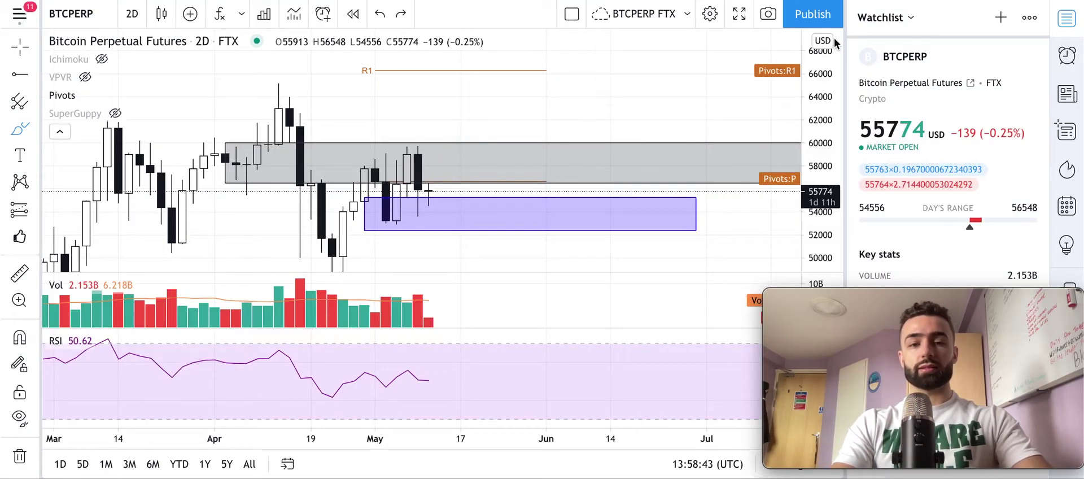
Switch the chart to the 1-day timeframe and brush a rising stroke from 12 to 17 May, up to about 54,700.
{"action": "left_click", "coordinate": [133, 14]}
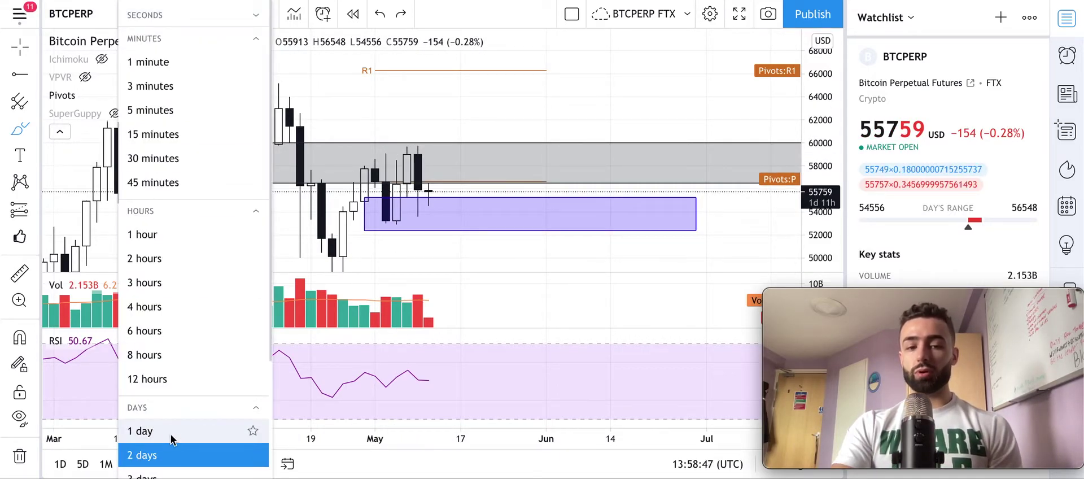
{"action": "left_click", "coordinate": [141, 431]}
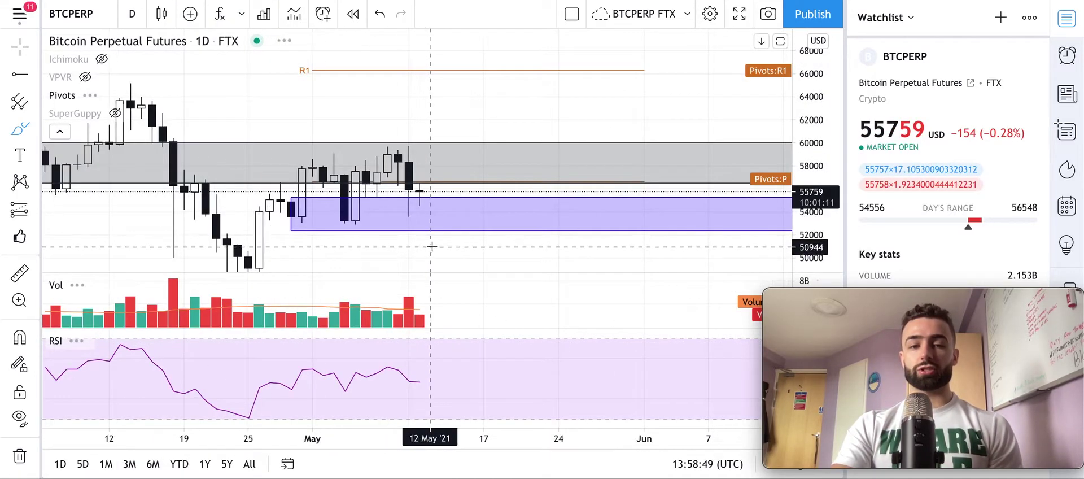
{"action": "left_click_drag", "start_coordinate": [434, 242], "coordinate": [486, 203]}
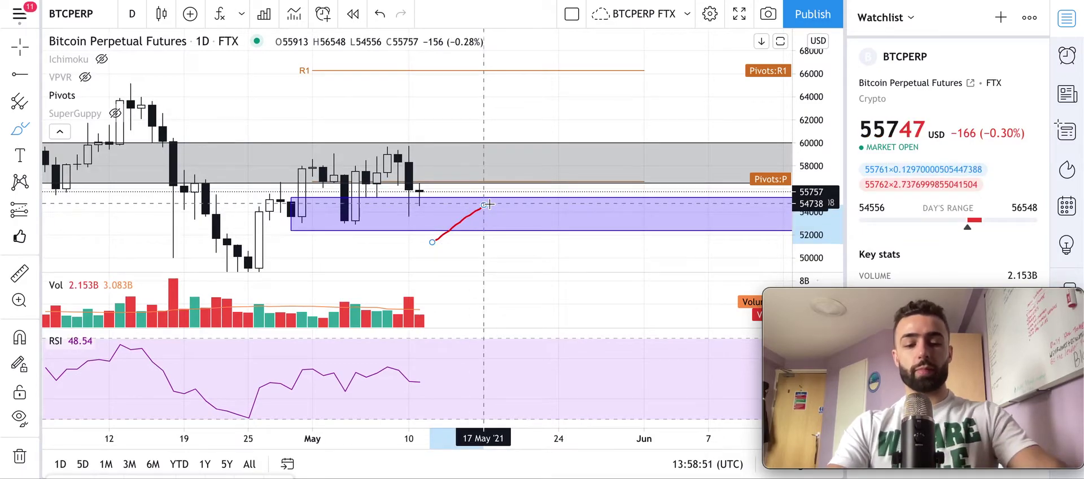
Undo the rising brush stroke, return to the crosshair cursor and inspect the daily candles around the purple and grey zones.
{"action": "key", "text": "ctrl+z"}
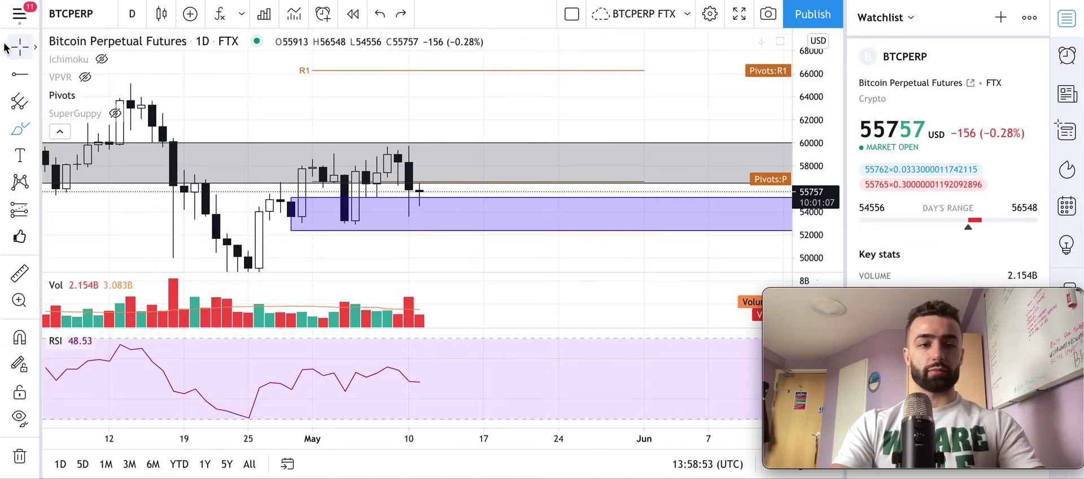
{"action": "left_click_drag", "start_coordinate": [333, 214], "coordinate": [384, 226]}
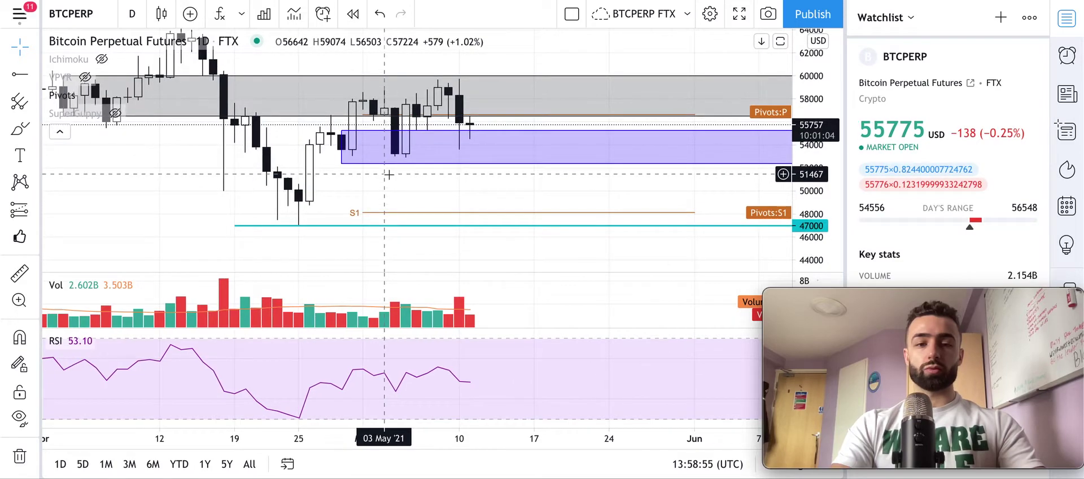
{"action": "left_click", "coordinate": [342, 162]}
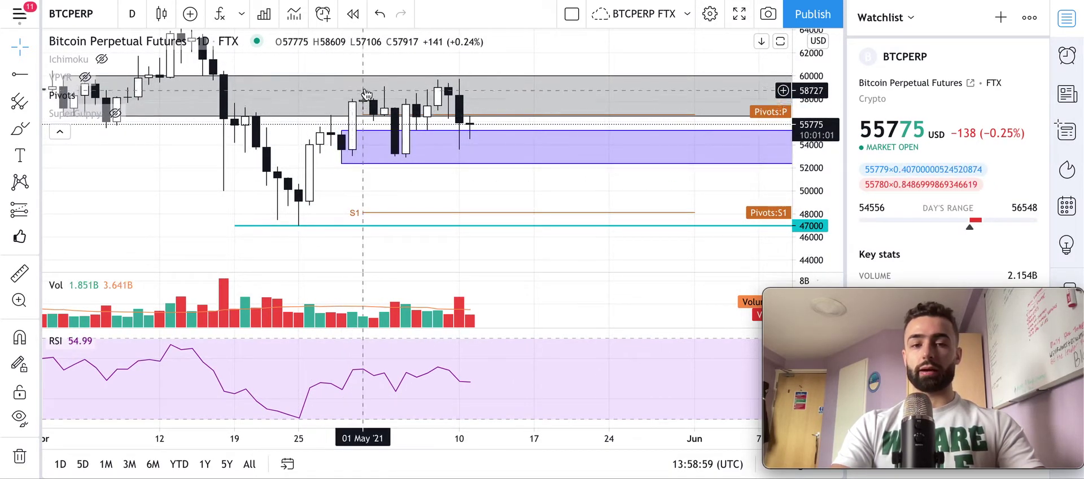
{"action": "left_click", "coordinate": [373, 124]}
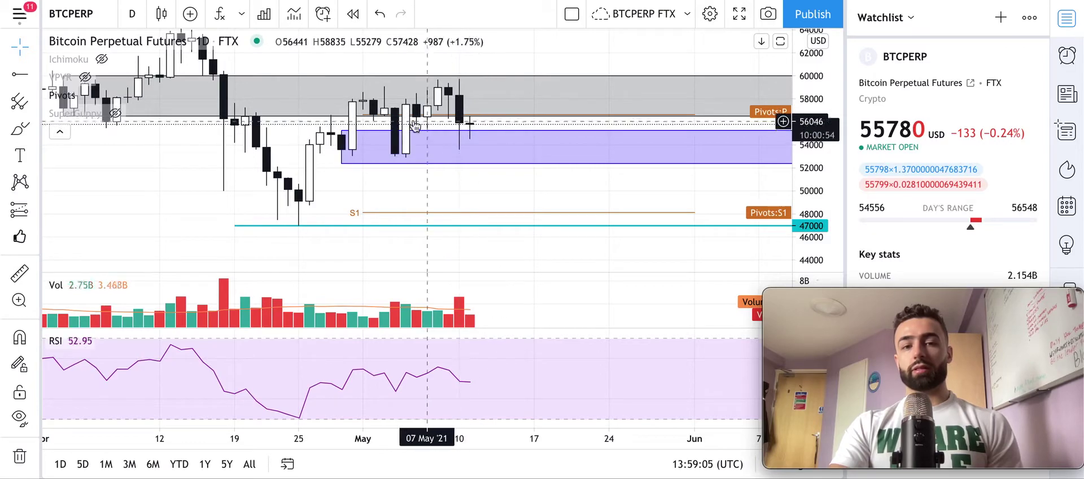
{"action": "scroll", "coordinate": [473, 134], "scroll_direction": "down", "scroll_amount": 2}
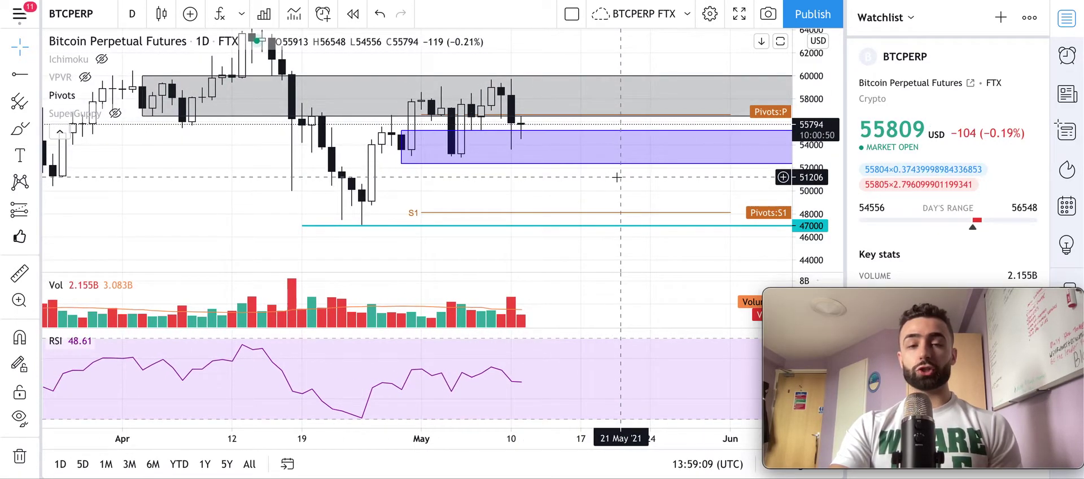
{"action": "left_click_drag", "start_coordinate": [613, 182], "coordinate": [608, 191]}
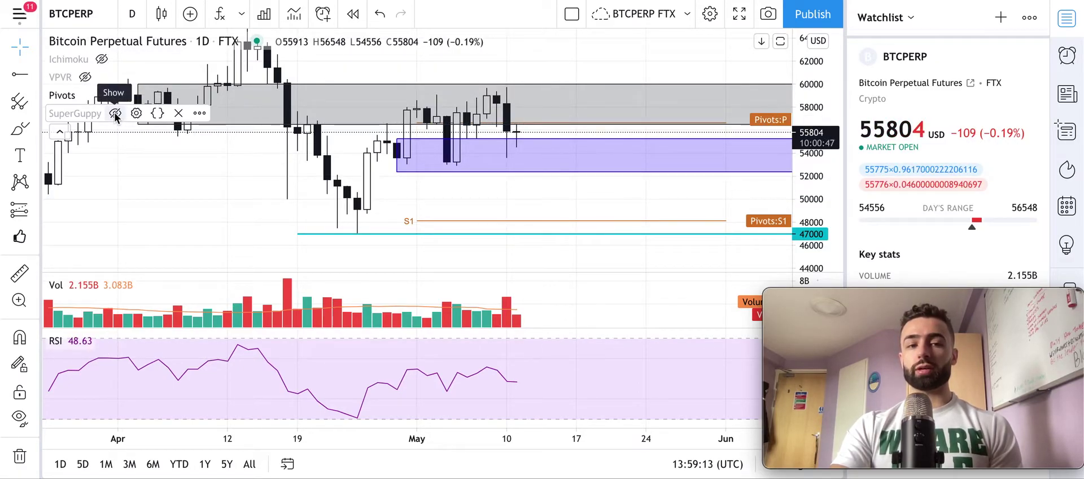
Show the SuperGuppy indicator and hide the Pivots on the daily chart.
{"action": "left_click", "coordinate": [115, 114]}
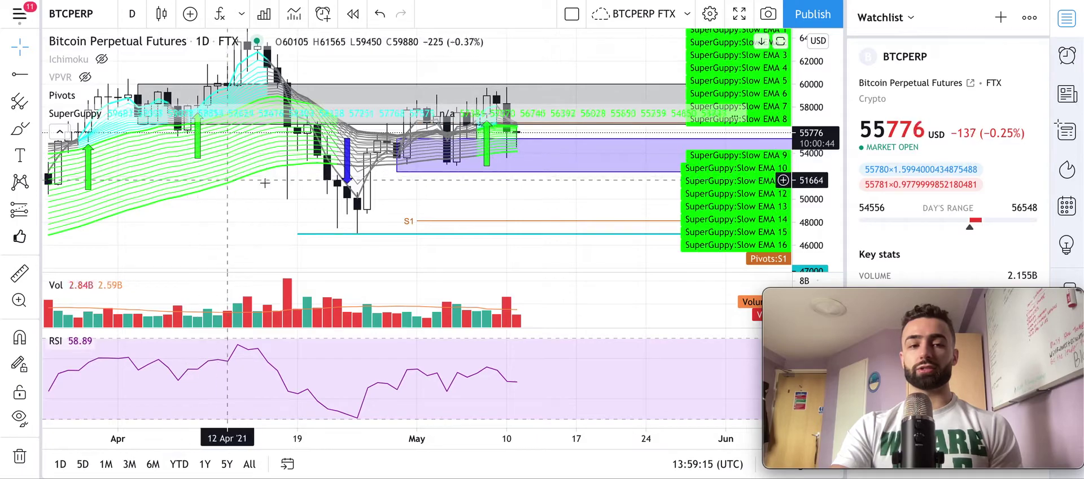
{"action": "mouse_move", "coordinate": [65, 99]}
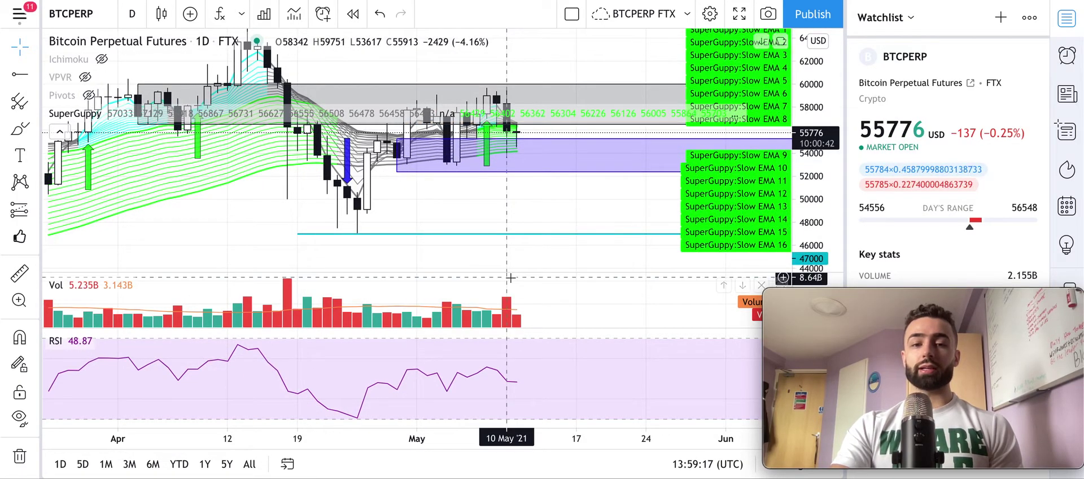
{"action": "scroll", "coordinate": [557, 213], "scroll_direction": "down", "scroll_amount": 3}
{"action": "left_click_drag", "start_coordinate": [608, 214], "coordinate": [559, 254]}
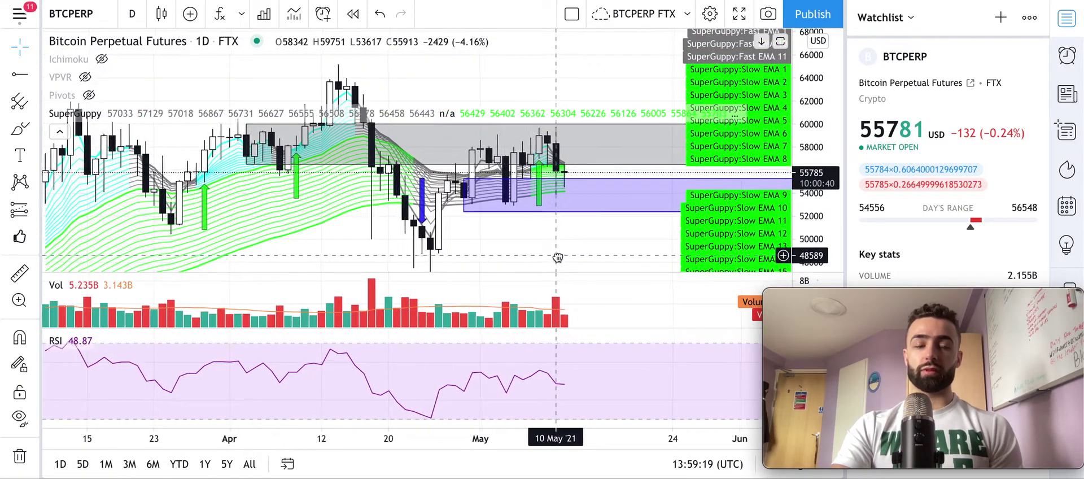
{"action": "left_click_drag", "start_coordinate": [824, 126], "coordinate": [824, 164]}
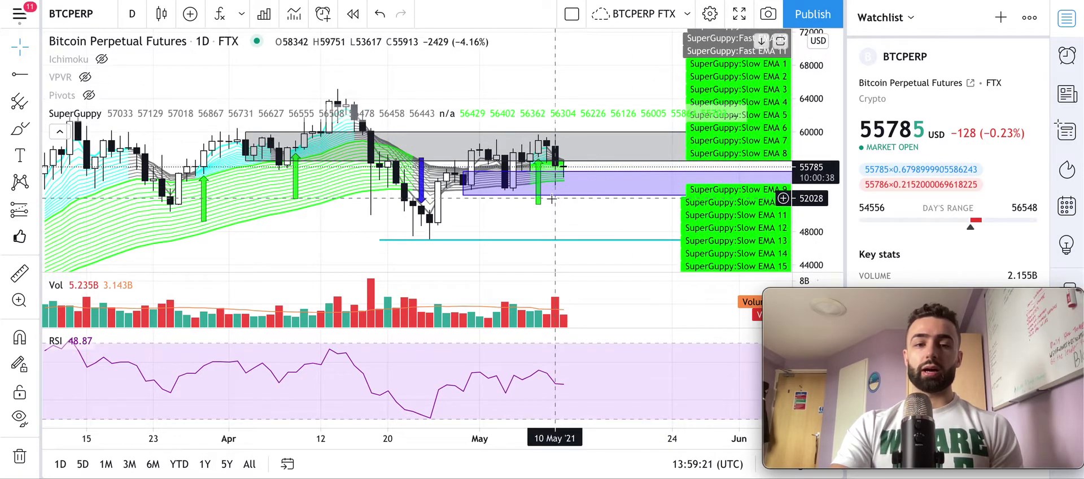
Examine the daily price action against the SuperGuppy EMA bands from January to May 2021.
{"action": "scroll", "coordinate": [559, 243], "scroll_direction": "down", "scroll_amount": 3}
{"action": "left_click_drag", "start_coordinate": [544, 243], "coordinate": [462, 191]}
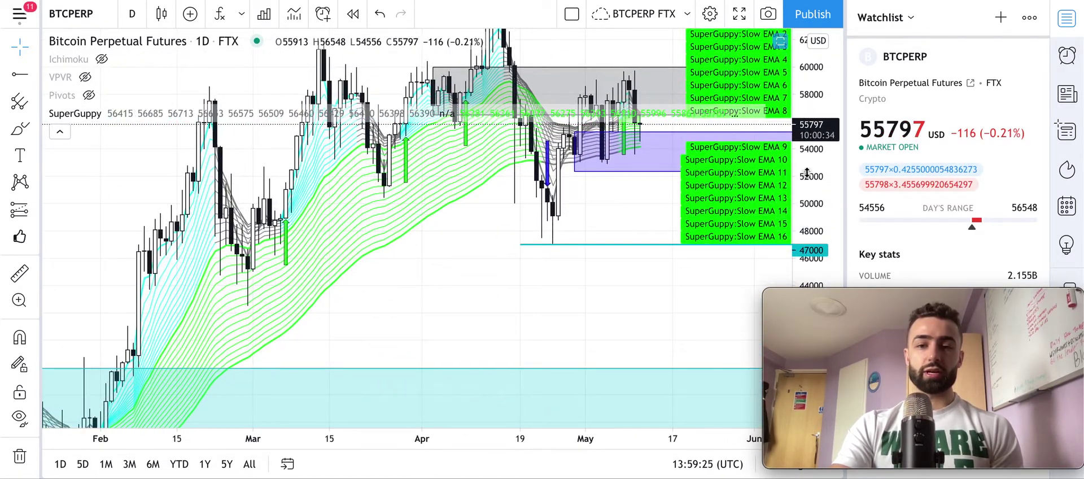
{"action": "left_click_drag", "start_coordinate": [812, 128], "coordinate": [812, 141]}
{"action": "left_click_drag", "start_coordinate": [515, 237], "coordinate": [607, 239]}
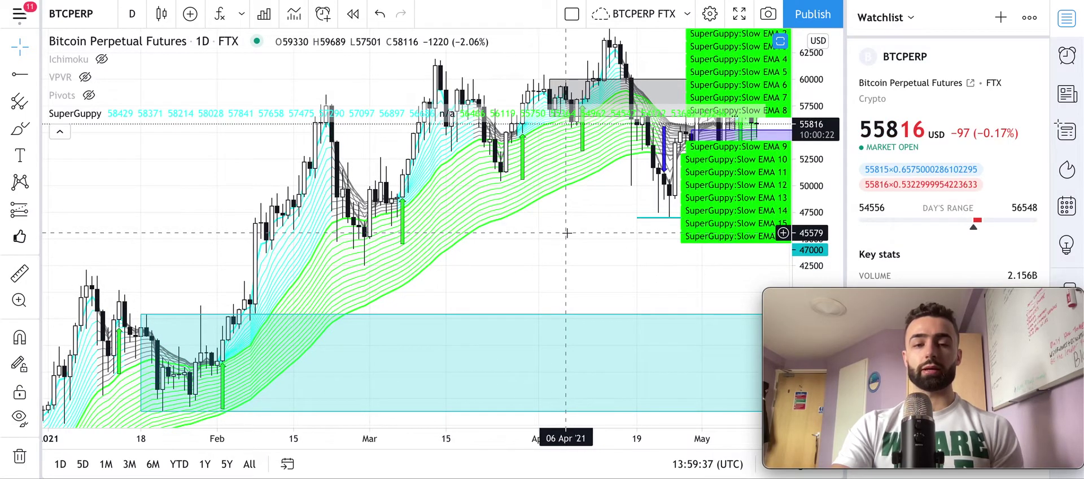
{"action": "left_click_drag", "start_coordinate": [562, 235], "coordinate": [551, 247]}
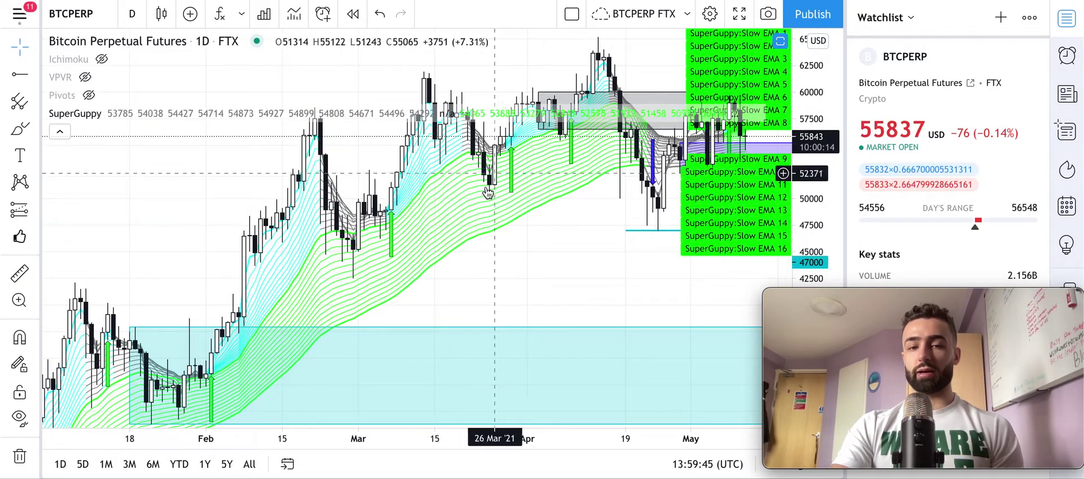
{"action": "left_click_drag", "start_coordinate": [599, 213], "coordinate": [440, 109]}
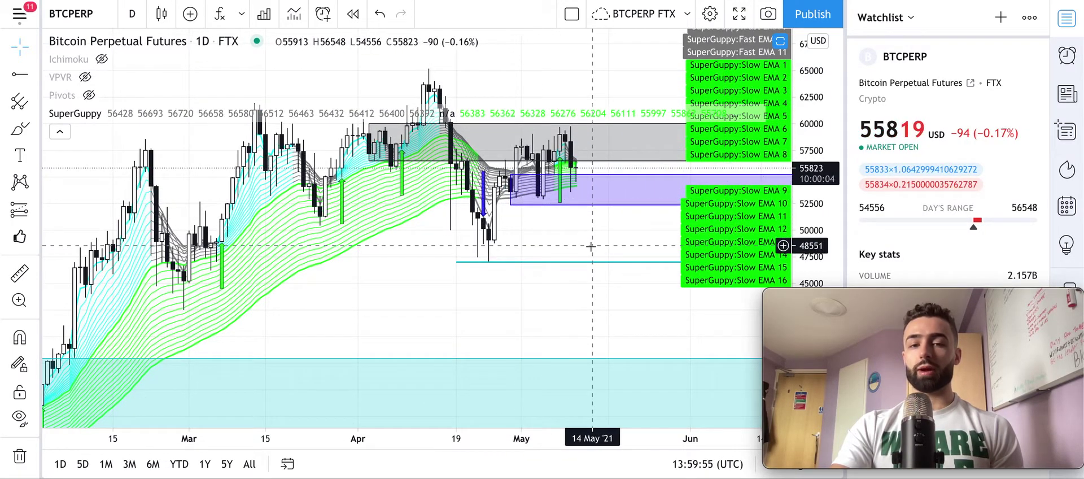
{"action": "left_click_drag", "start_coordinate": [590, 244], "coordinate": [540, 246]}
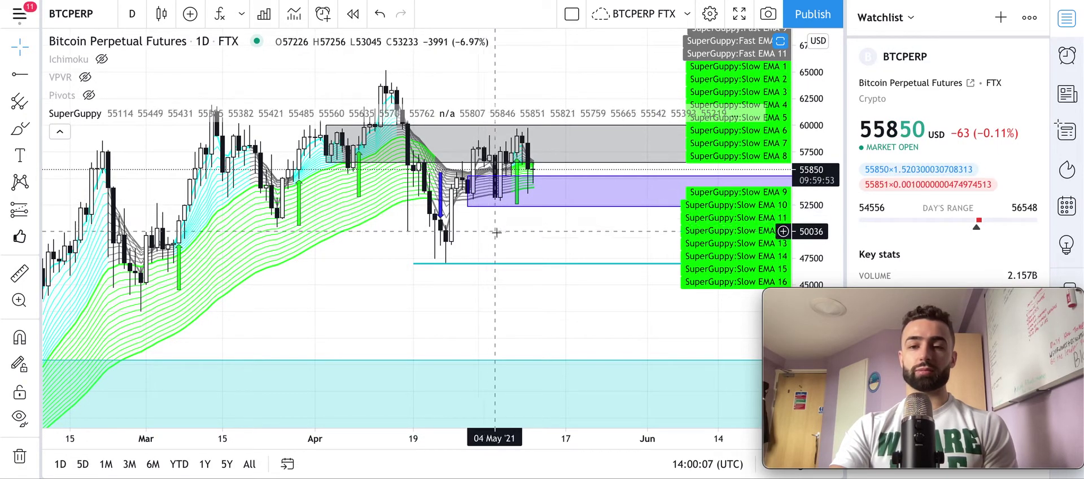
{"action": "scroll", "coordinate": [499, 230], "scroll_direction": "up", "scroll_amount": 2}
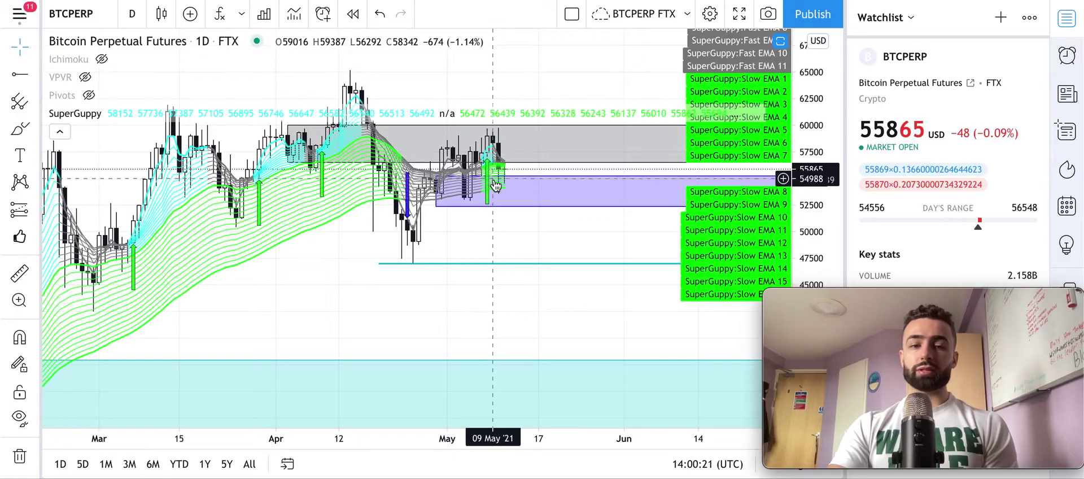
{"action": "scroll", "coordinate": [493, 217], "scroll_direction": "up", "scroll_amount": 2}
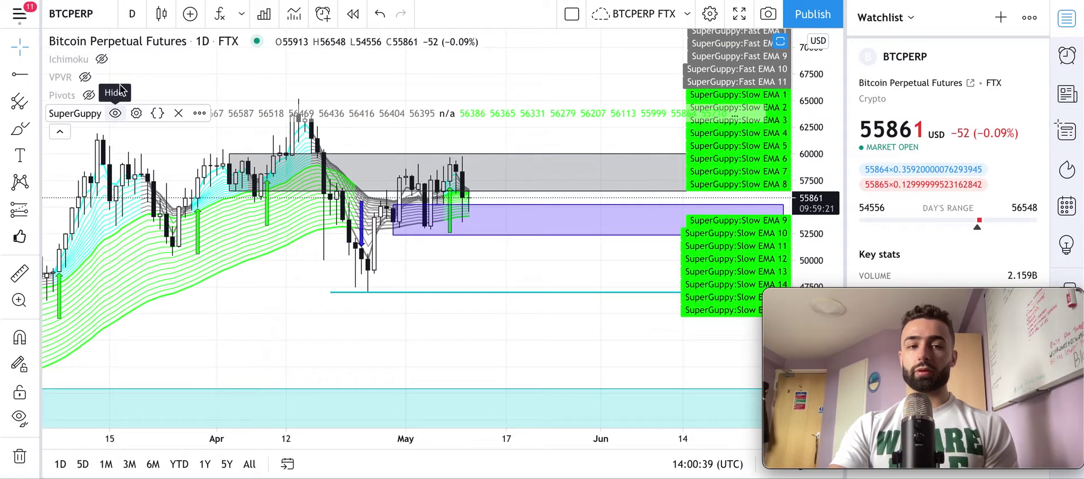
Switch the chart to the 12-hour timeframe and inspect the April and May candles against the SuperGuppy bands.
{"action": "left_click", "coordinate": [134, 16]}
{"action": "left_click", "coordinate": [151, 378]}
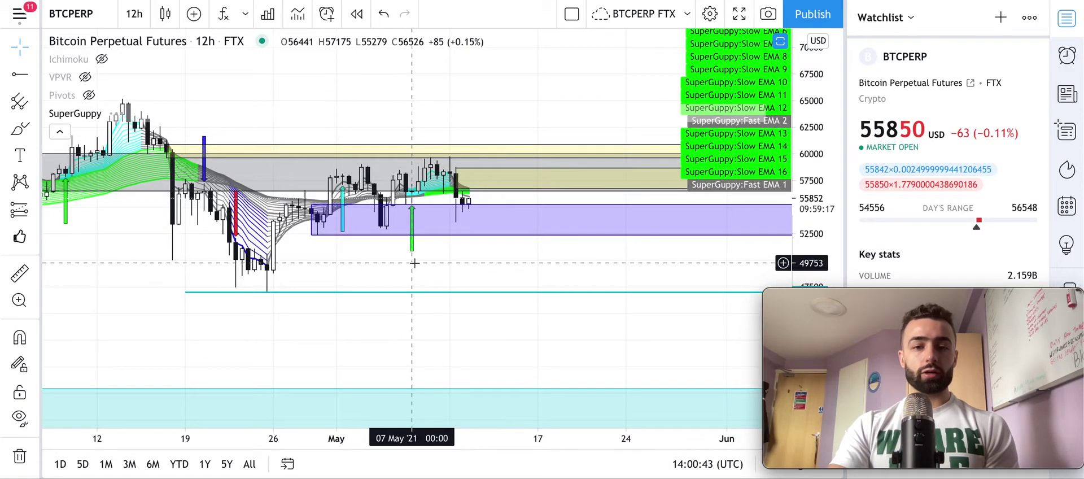
{"action": "left_click_drag", "start_coordinate": [414, 263], "coordinate": [366, 162]}
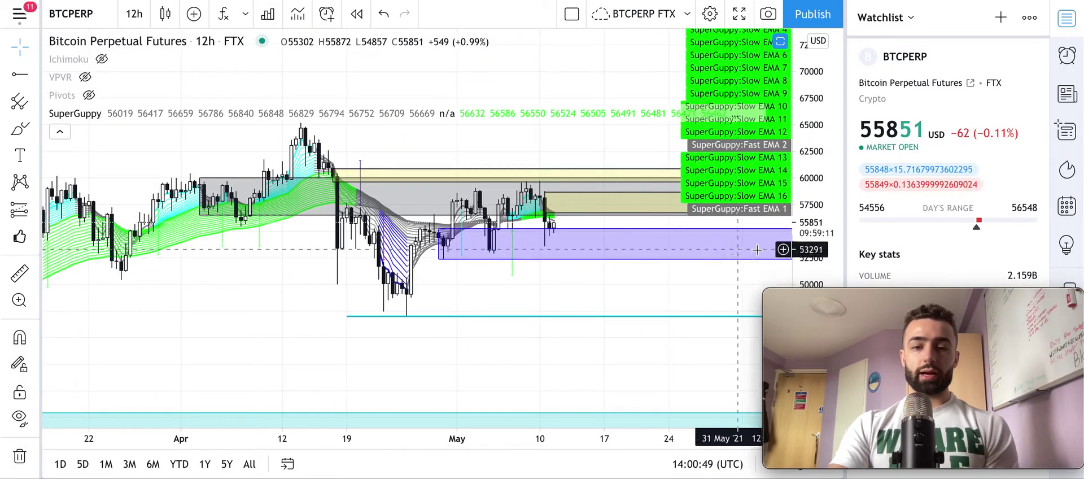
{"action": "scroll", "coordinate": [642, 213], "scroll_direction": "up", "scroll_amount": 2}
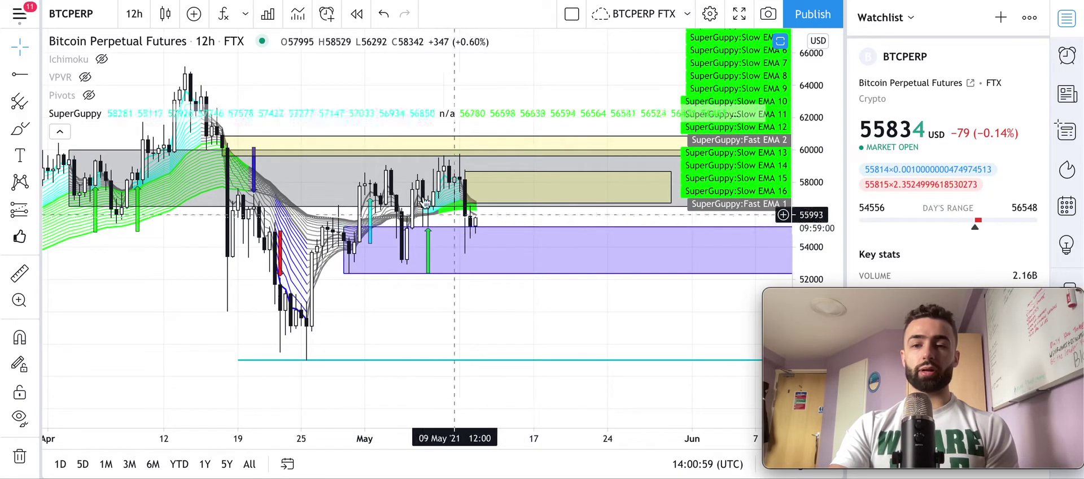
{"action": "mouse_move", "coordinate": [136, 113]}
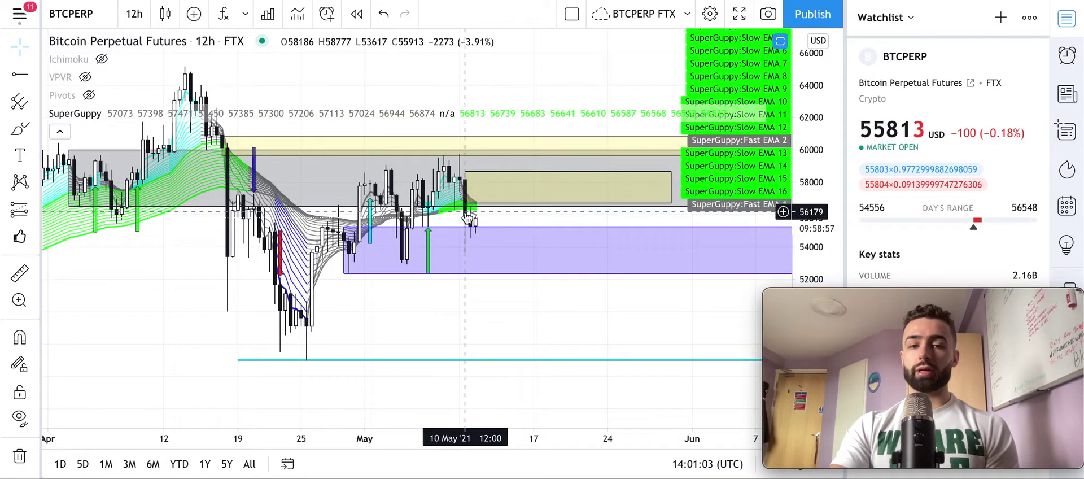
{"action": "left_click_drag", "start_coordinate": [206, 271], "coordinate": [350, 265]}
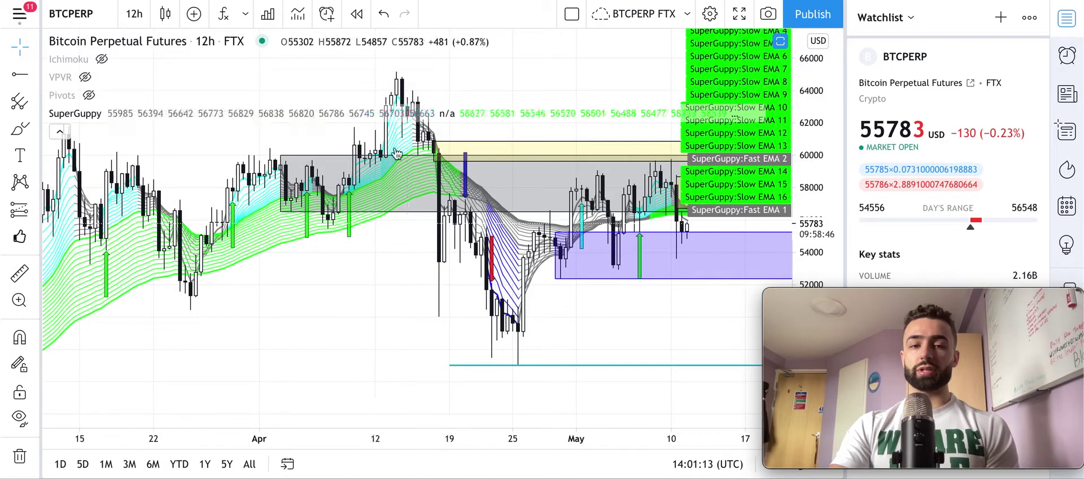
Hide the SuperGuppy indicator and switch the chart to the 4-hour timeframe with a stretched price scale.
{"action": "left_click", "coordinate": [116, 113]}
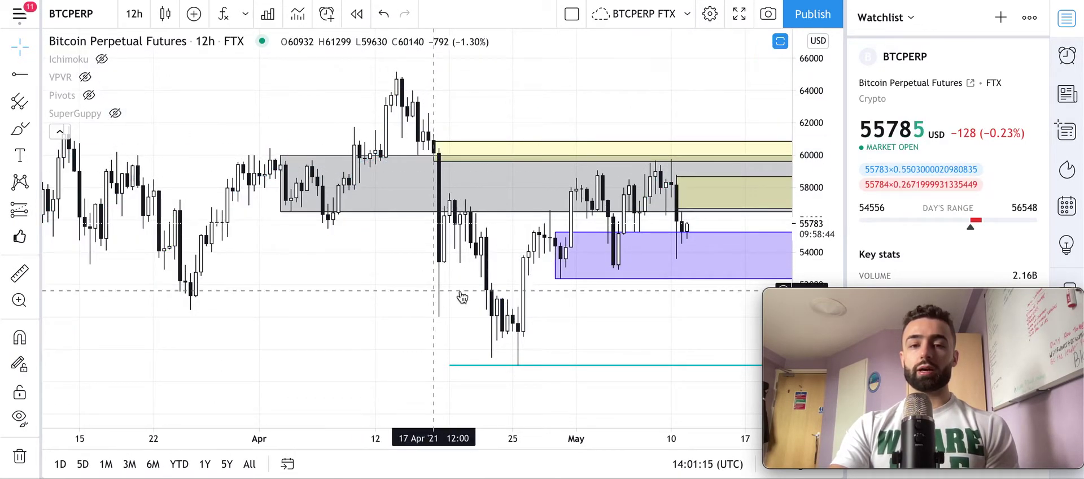
{"action": "left_click_drag", "start_coordinate": [632, 307], "coordinate": [434, 305]}
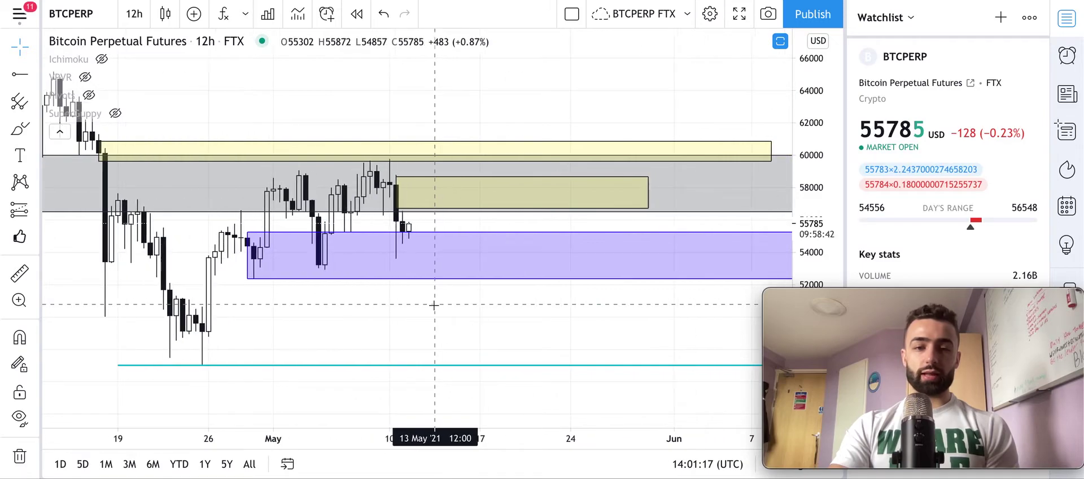
{"action": "left_click", "coordinate": [129, 16]}
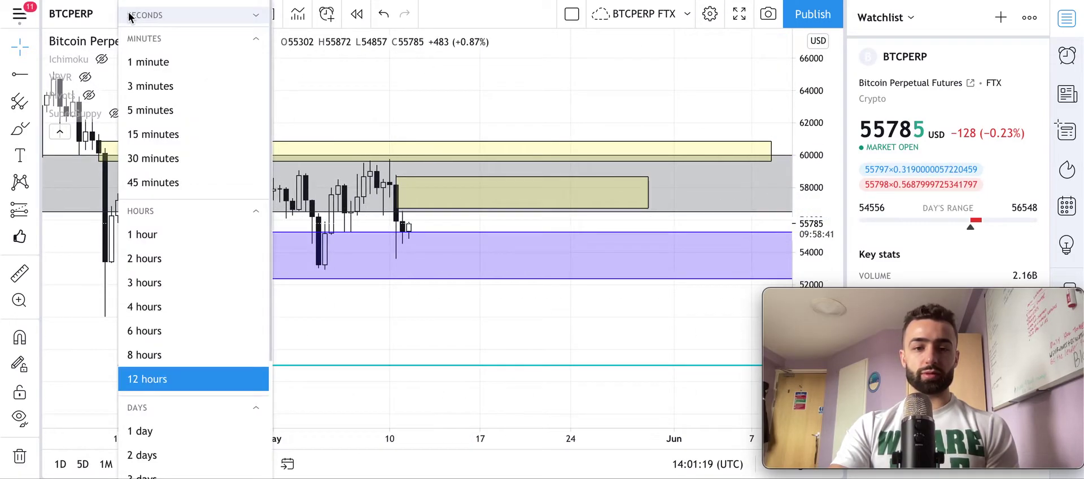
{"action": "left_click", "coordinate": [168, 305]}
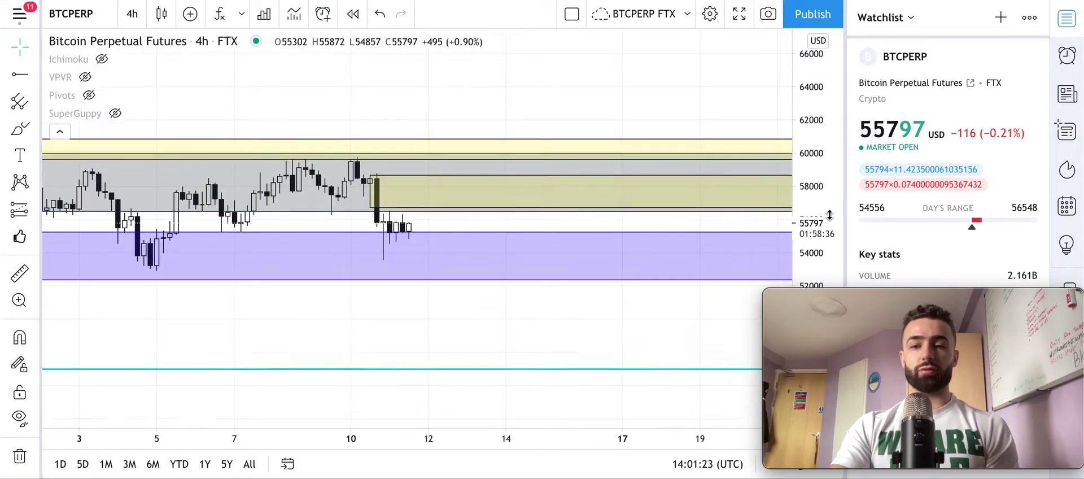
{"action": "left_click_drag", "start_coordinate": [829, 227], "coordinate": [827, 98]}
{"action": "right_click", "coordinate": [815, 144]}
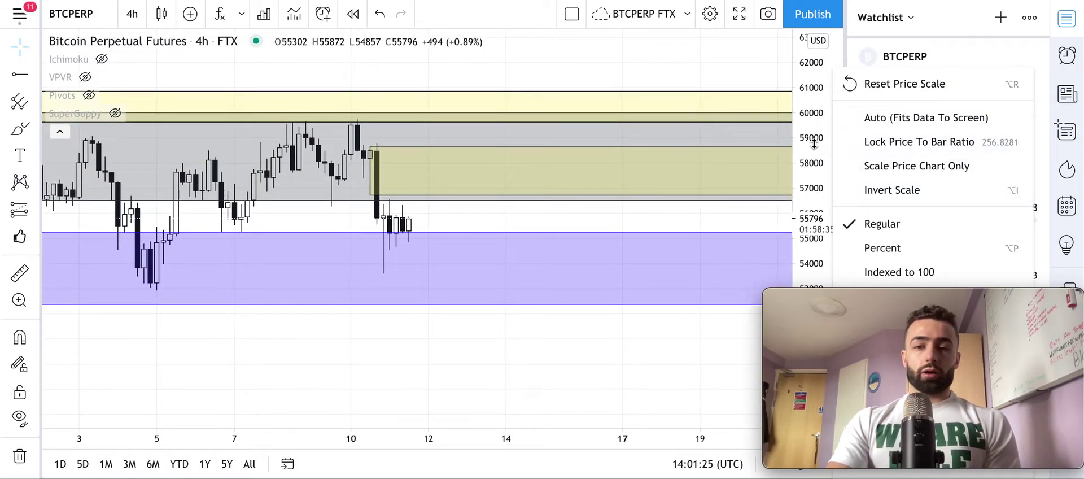
{"action": "key", "text": "Escape"}
{"action": "left_click_drag", "start_coordinate": [477, 279], "coordinate": [568, 275]}
{"action": "right_click", "coordinate": [568, 275]}
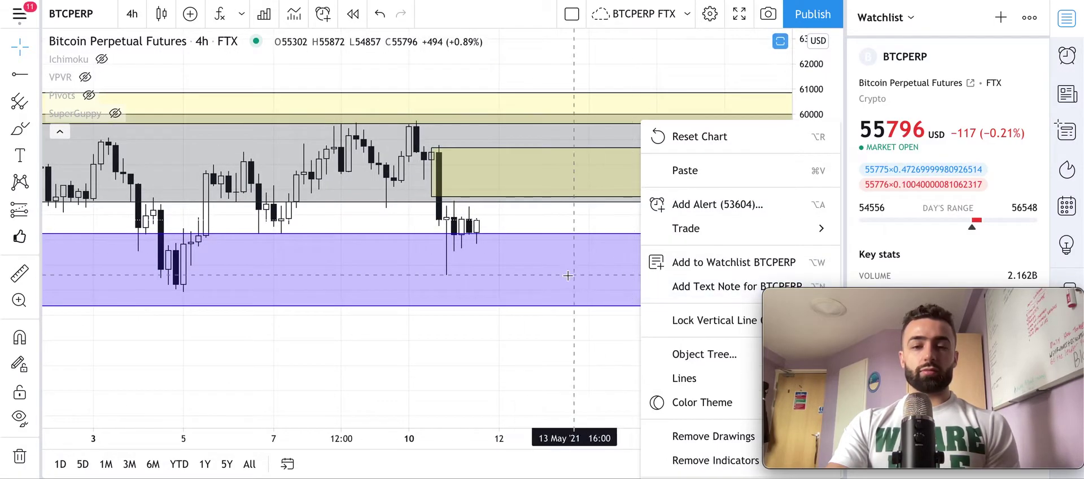
{"action": "left_click", "coordinate": [561, 243]}
Move the olive zone's left edge to 13 May 16:00 and back to 10 May 12:00.
{"action": "left_click_drag", "start_coordinate": [560, 237], "coordinate": [469, 211]}
{"action": "left_click_drag", "start_coordinate": [367, 170], "coordinate": [506, 172]}
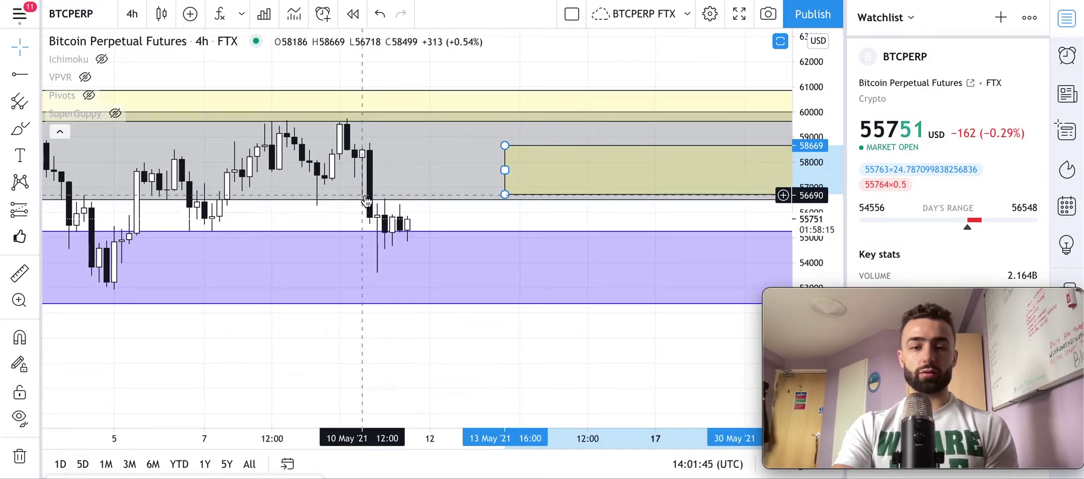
{"action": "left_click_drag", "start_coordinate": [506, 170], "coordinate": [356, 170]}
{"action": "left_click", "coordinate": [439, 131]}
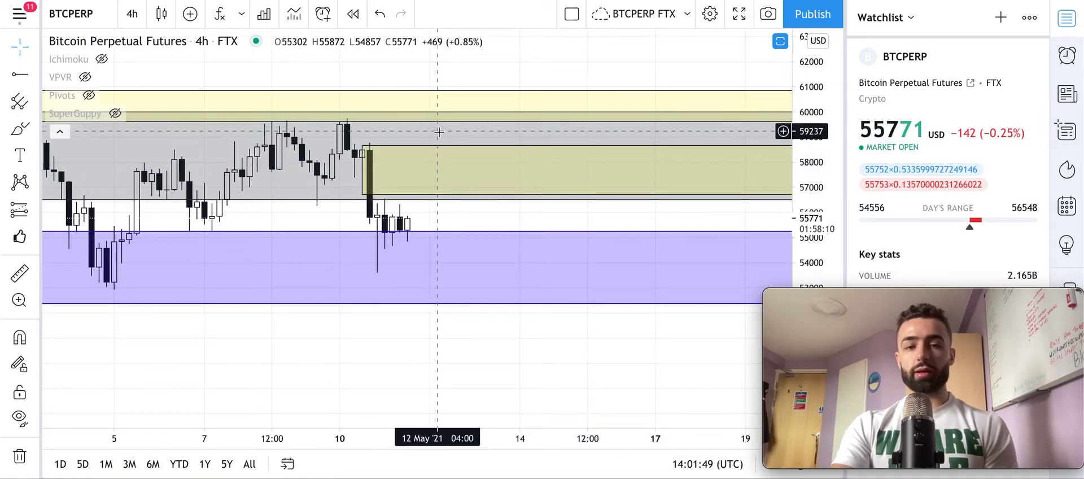
Brush rising strokes from the latest 11 May candle up to about 57,500 and up to about 59,900 at the yellow zone.
{"action": "scroll", "coordinate": [440, 132], "scroll_direction": "down", "scroll_amount": 3}
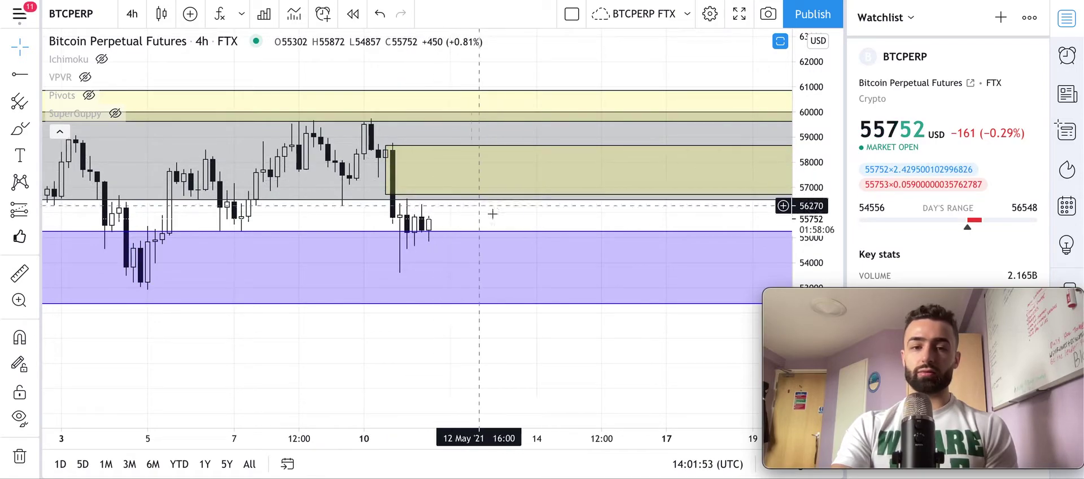
{"action": "left_click_drag", "start_coordinate": [529, 224], "coordinate": [509, 230]}
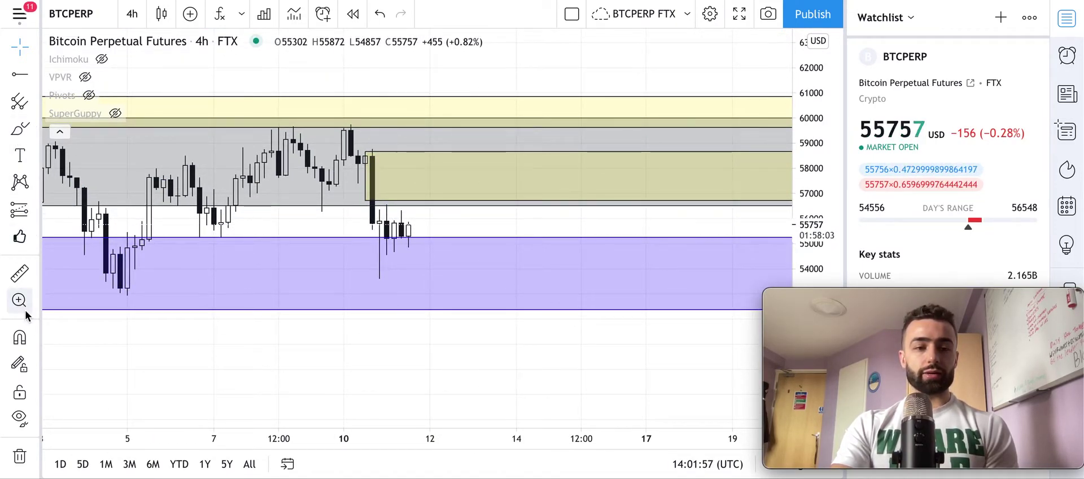
{"action": "left_click", "coordinate": [23, 135]}
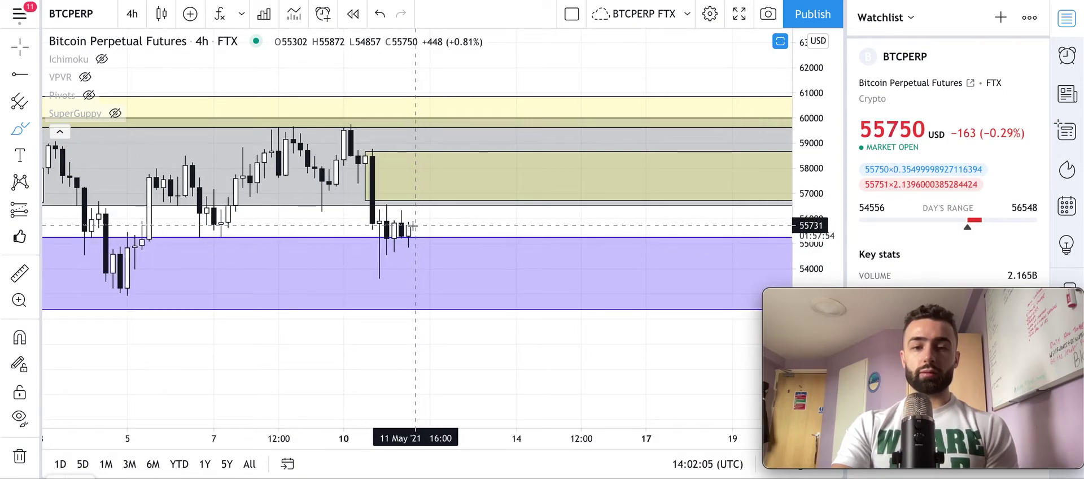
{"action": "left_click_drag", "start_coordinate": [416, 219], "coordinate": [438, 184]}
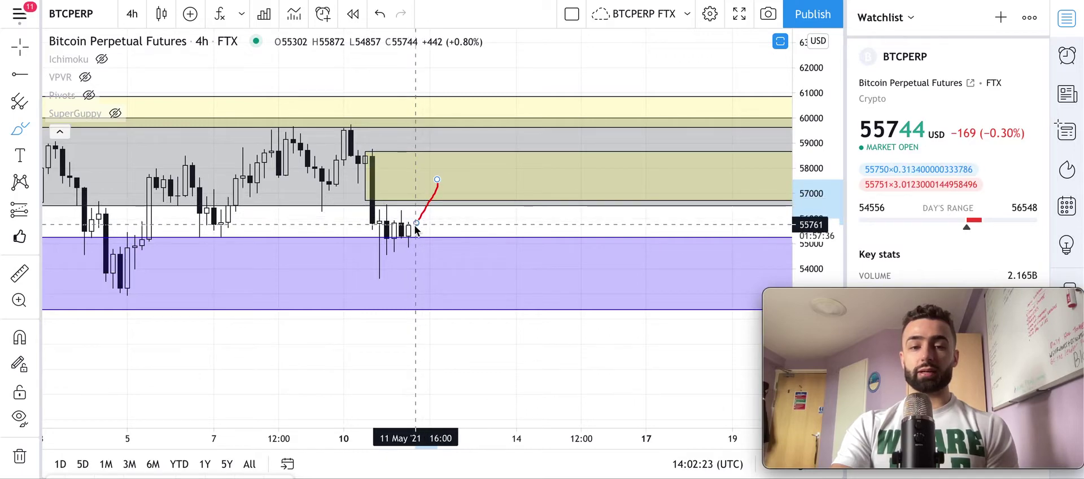
{"action": "mouse_move", "coordinate": [410, 227]}
{"action": "left_mouse_down"}
{"action": "mouse_move", "coordinate": [428, 210]}
{"action": "mouse_move", "coordinate": [450, 131]}
{"action": "left_mouse_up"}
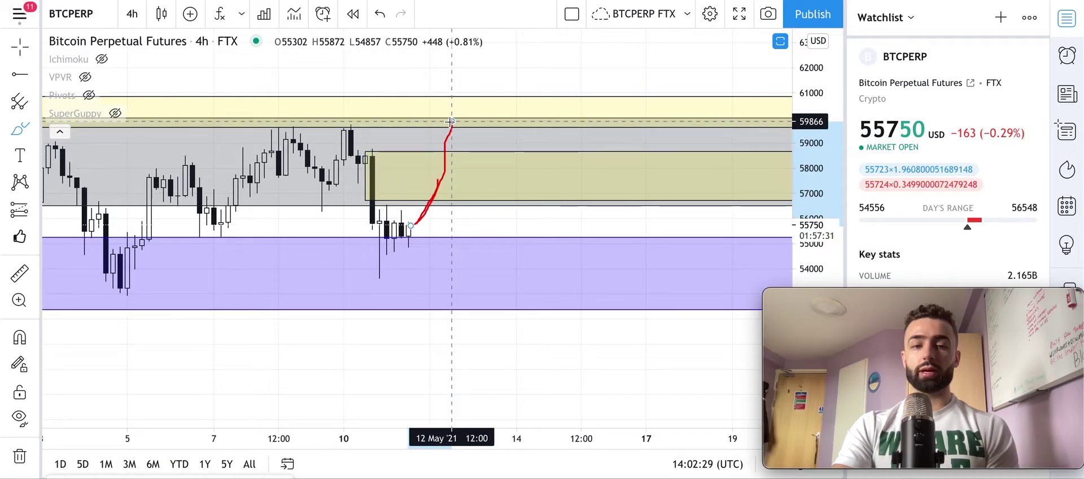
Sketch a pullback from the yellow zone to about 58,400 and a rise to about 62,300, and undo the brush strokes.
{"action": "mouse_move", "coordinate": [450, 121]}
{"action": "left_mouse_down"}
{"action": "mouse_move", "coordinate": [477, 155]}
{"action": "mouse_move", "coordinate": [498, 160]}
{"action": "mouse_move", "coordinate": [523, 66]}
{"action": "left_mouse_up"}
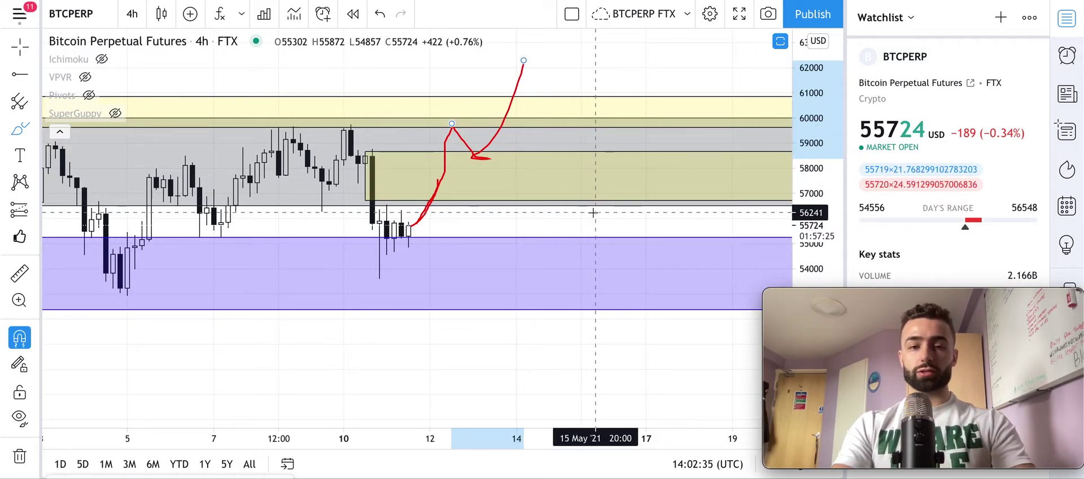
{"action": "key", "text": "ctrl+z"}
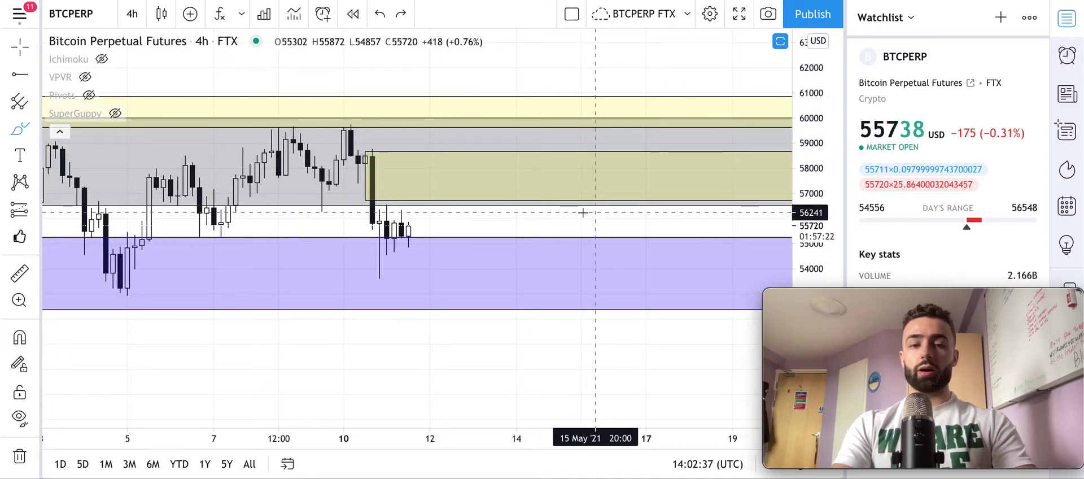
Examine where the yellow zone starts around 17 April and return to the latest May candles with a stretched price scale.
{"action": "scroll", "coordinate": [396, 90], "scroll_direction": "down", "scroll_amount": 4}
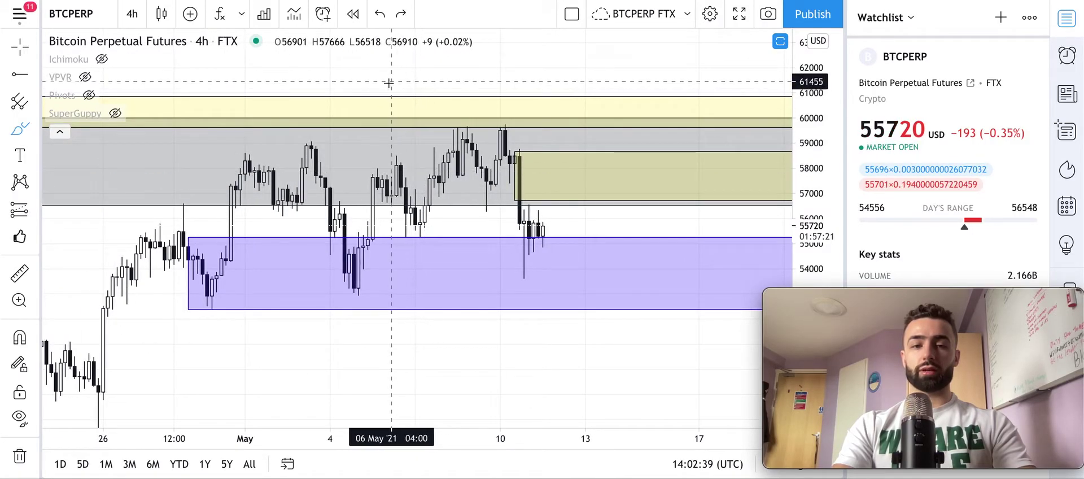
{"action": "scroll", "coordinate": [367, 102], "scroll_direction": "left", "scroll_amount": 10}
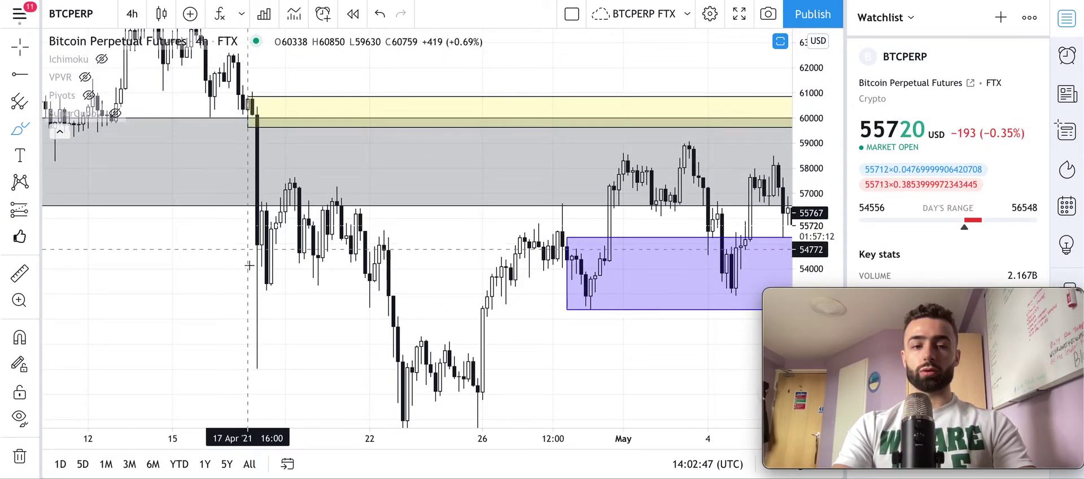
{"action": "scroll", "coordinate": [360, 169], "scroll_direction": "right", "scroll_amount": 10}
{"action": "scroll", "coordinate": [360, 166], "scroll_direction": "right", "scroll_amount": 1}
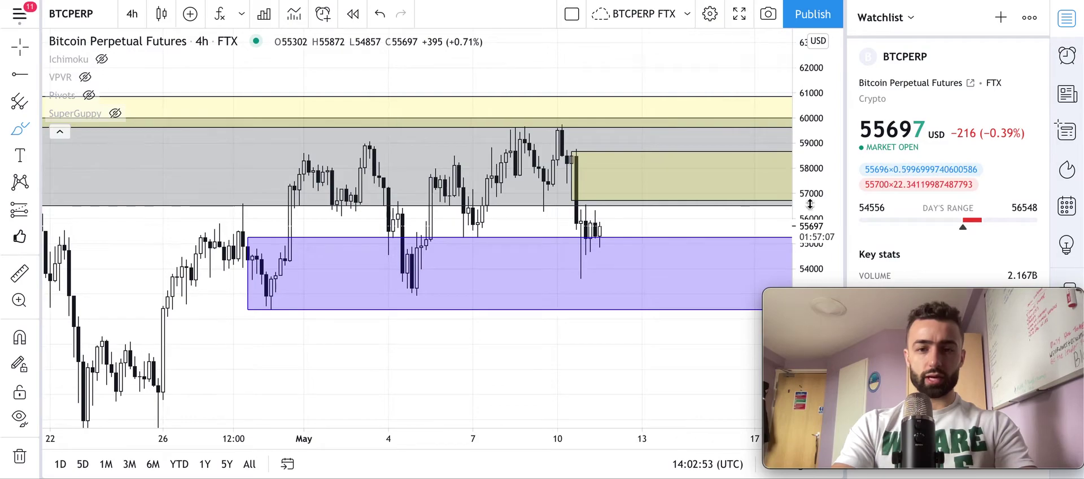
{"action": "left_click_drag", "start_coordinate": [810, 210], "coordinate": [809, 186]}
{"action": "scroll", "coordinate": [661, 113], "scroll_direction": "right", "scroll_amount": 5}
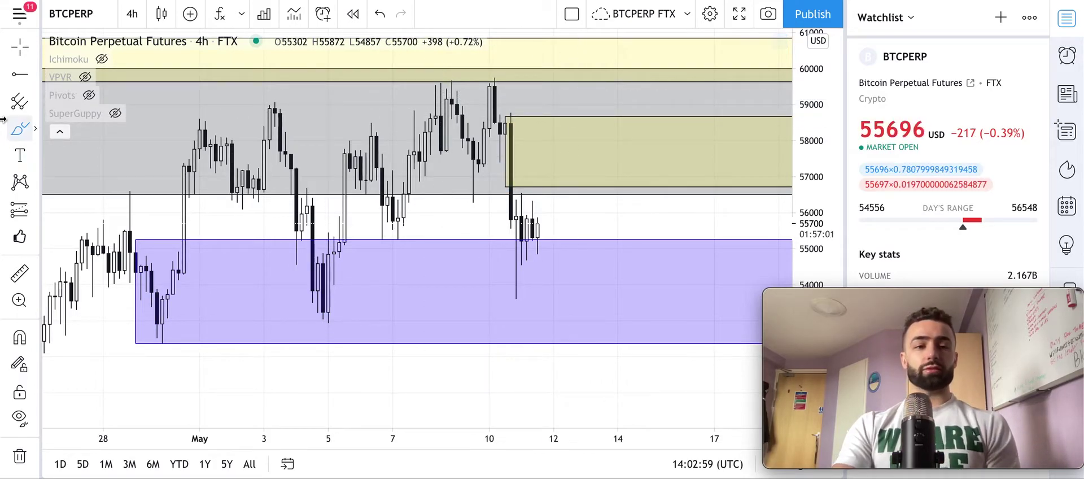
Switch from the brush to the crosshair cursor and show the Ichimoku indicator on the May candles.
{"action": "left_click", "coordinate": [13, 51]}
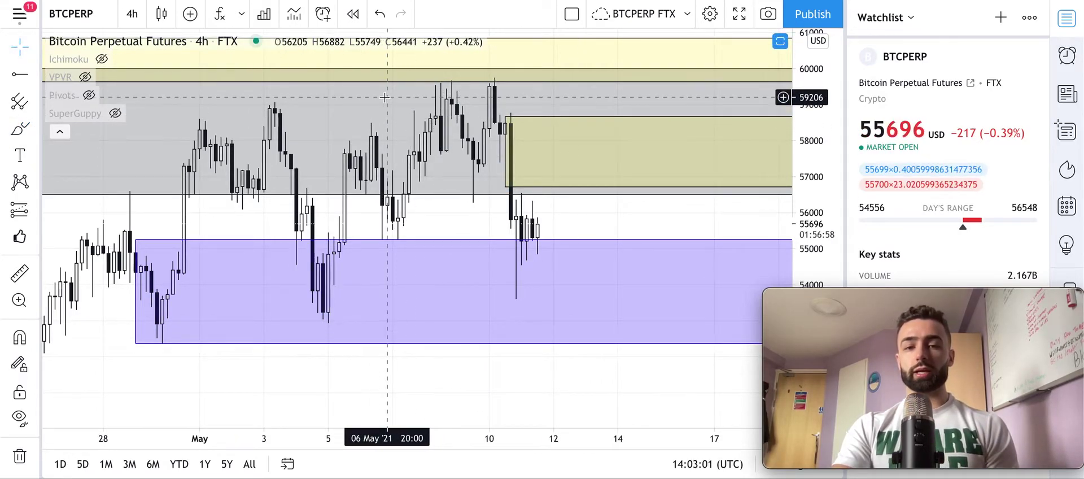
{"action": "left_click_drag", "start_coordinate": [387, 98], "coordinate": [341, 134]}
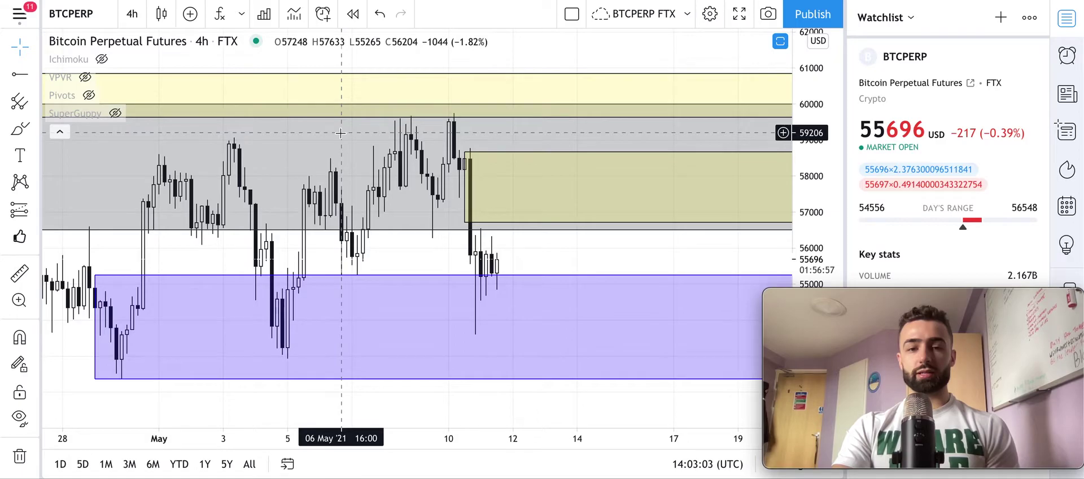
{"action": "left_click_drag", "start_coordinate": [567, 144], "coordinate": [408, 177]}
{"action": "left_click", "coordinate": [444, 191]}
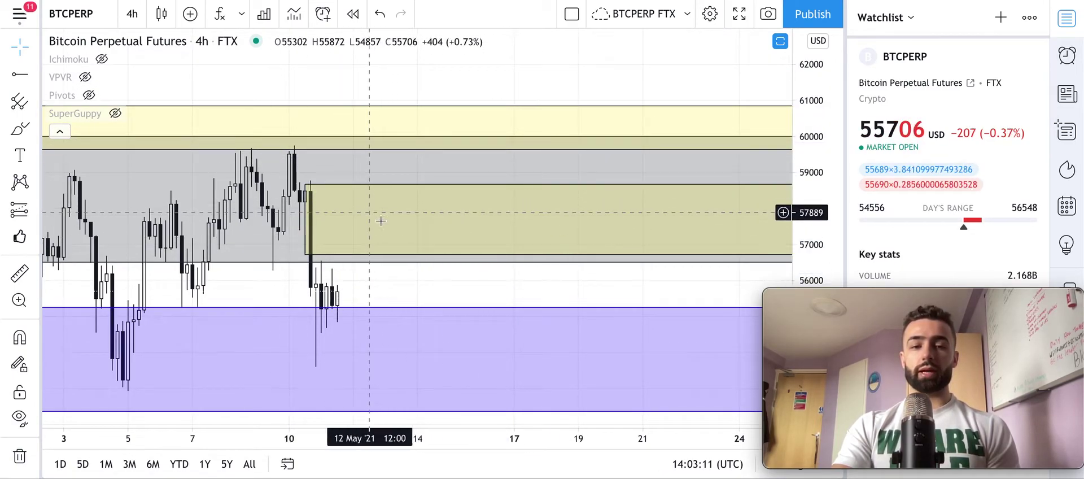
{"action": "left_click_drag", "start_coordinate": [824, 120], "coordinate": [824, 141]}
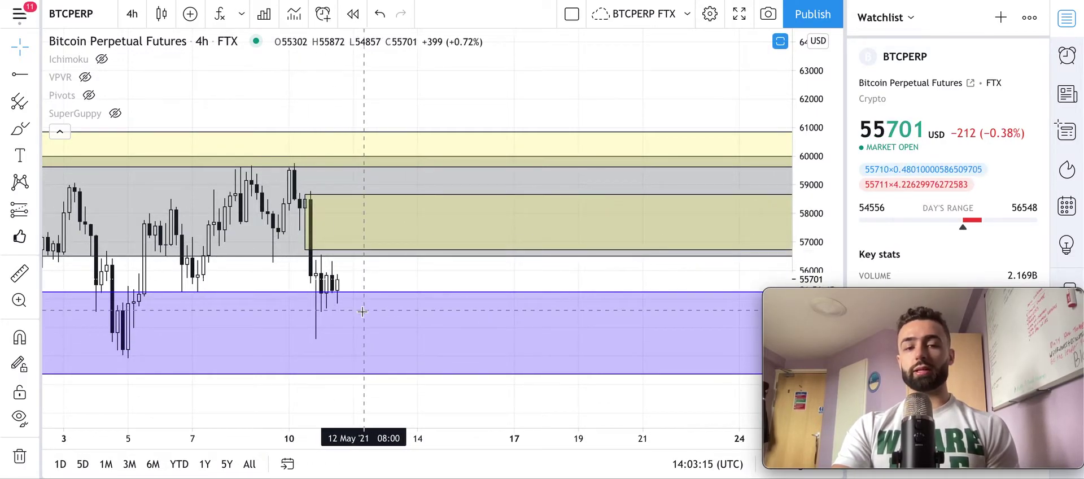
{"action": "scroll", "coordinate": [363, 312], "scroll_direction": "right", "scroll_amount": 5}
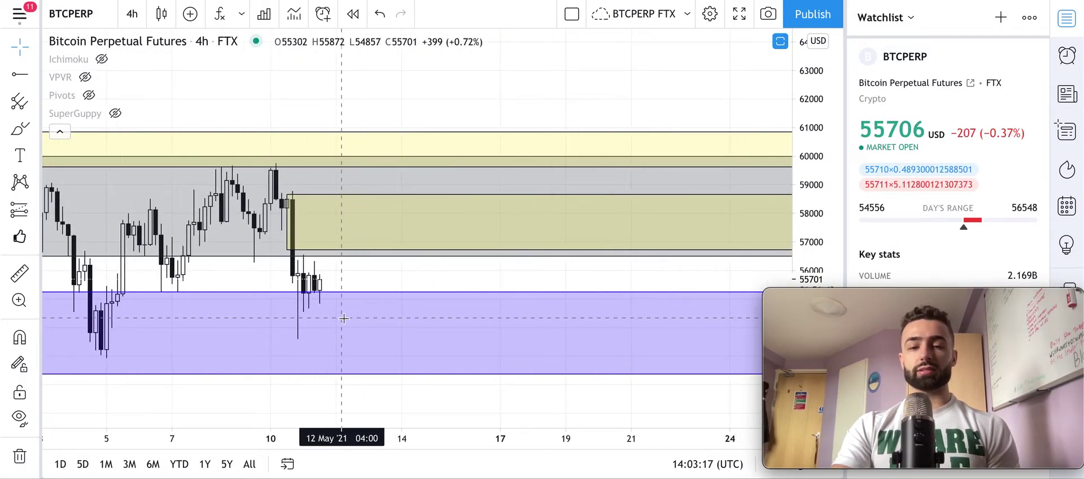
{"action": "left_click_drag", "start_coordinate": [339, 320], "coordinate": [411, 288]}
{"action": "mouse_move", "coordinate": [83, 63]}
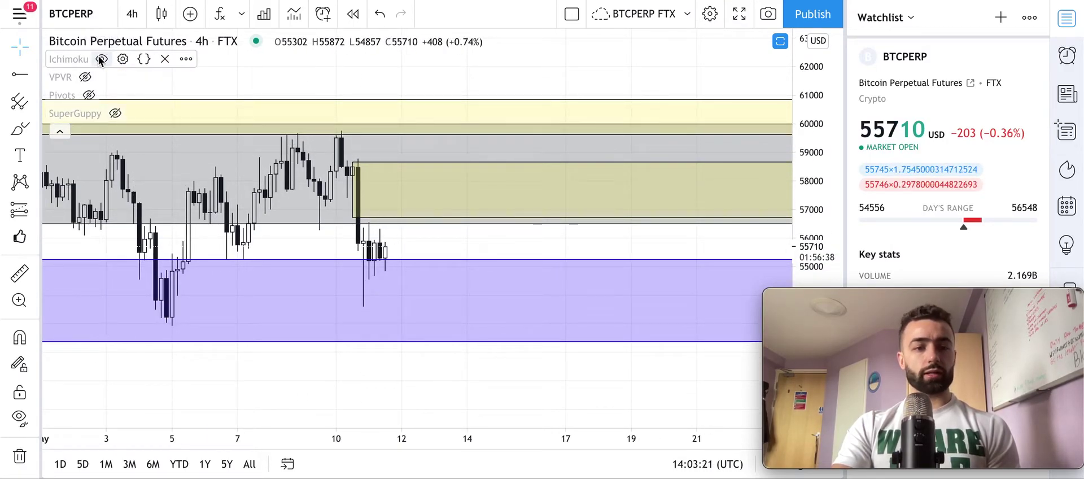
{"action": "left_click", "coordinate": [101, 59]}
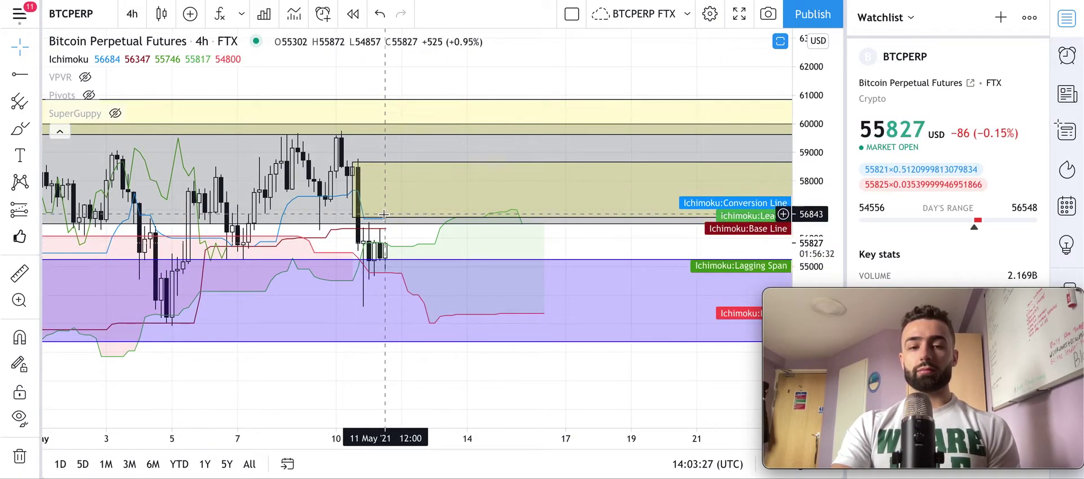
{"action": "left_click", "coordinate": [383, 218]}
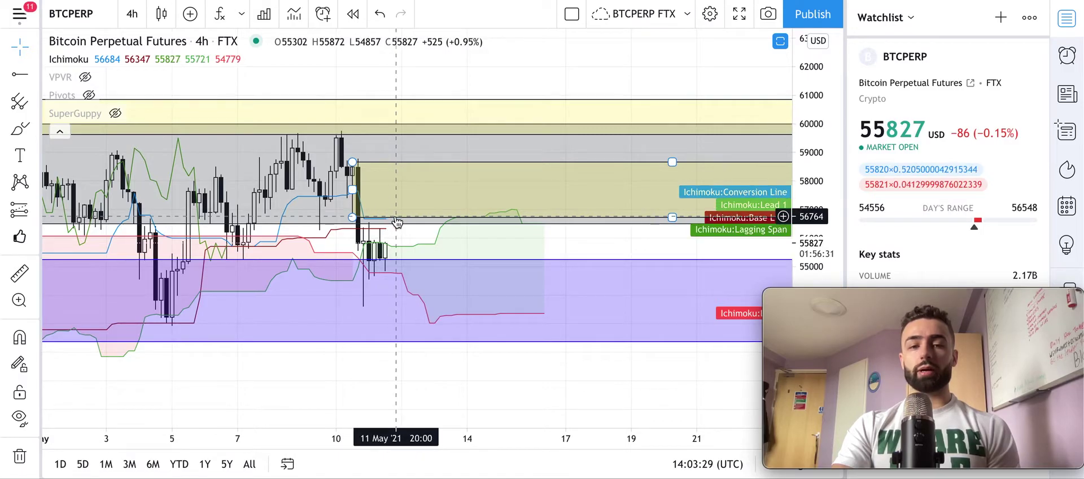
{"action": "left_click", "coordinate": [382, 236]}
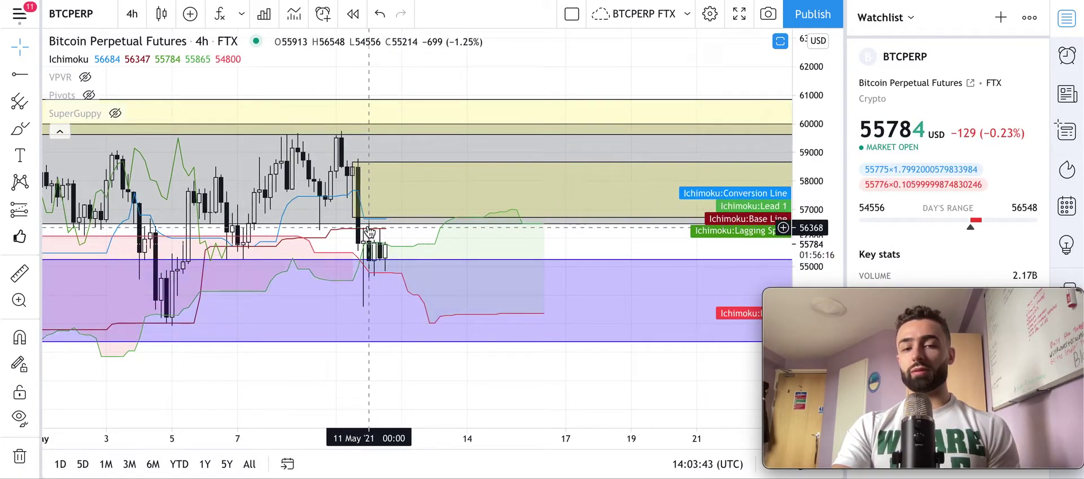
Examine the late March to mid-April candles against the Ichimoku conversion line, base line and cloud.
{"action": "scroll", "coordinate": [369, 240], "scroll_direction": "down", "scroll_amount": 5}
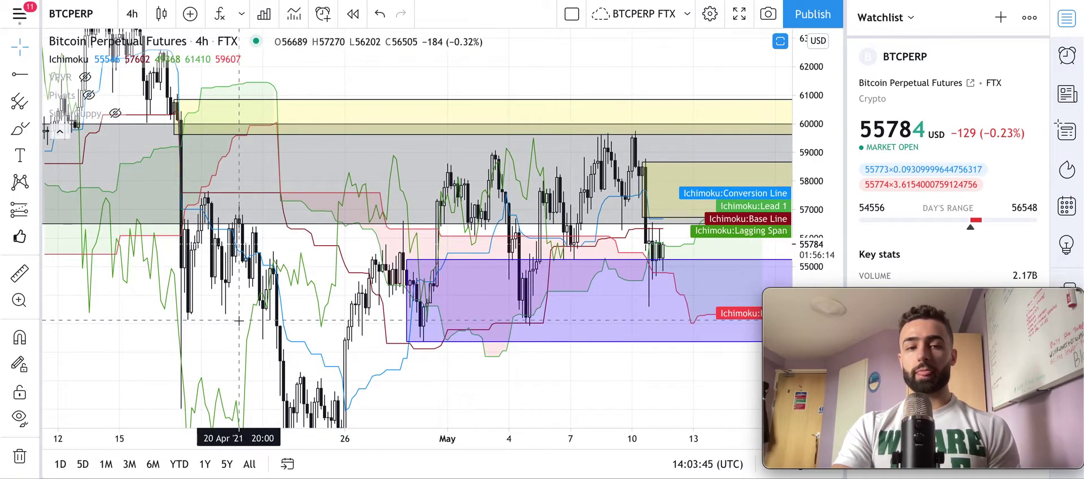
{"action": "scroll", "coordinate": [239, 320], "scroll_direction": "up", "scroll_amount": 2}
{"action": "left_click_drag", "start_coordinate": [238, 320], "coordinate": [607, 293]}
{"action": "scroll", "coordinate": [607, 293], "scroll_direction": "up", "scroll_amount": 4}
{"action": "scroll", "coordinate": [243, 316], "scroll_direction": "left", "scroll_amount": 4}
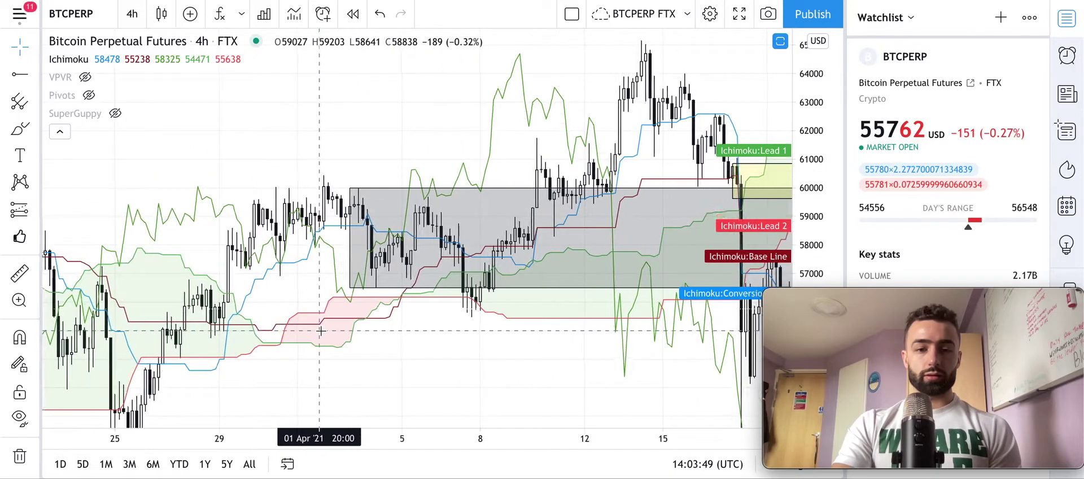
{"action": "scroll", "coordinate": [320, 330], "scroll_direction": "right", "scroll_amount": 1}
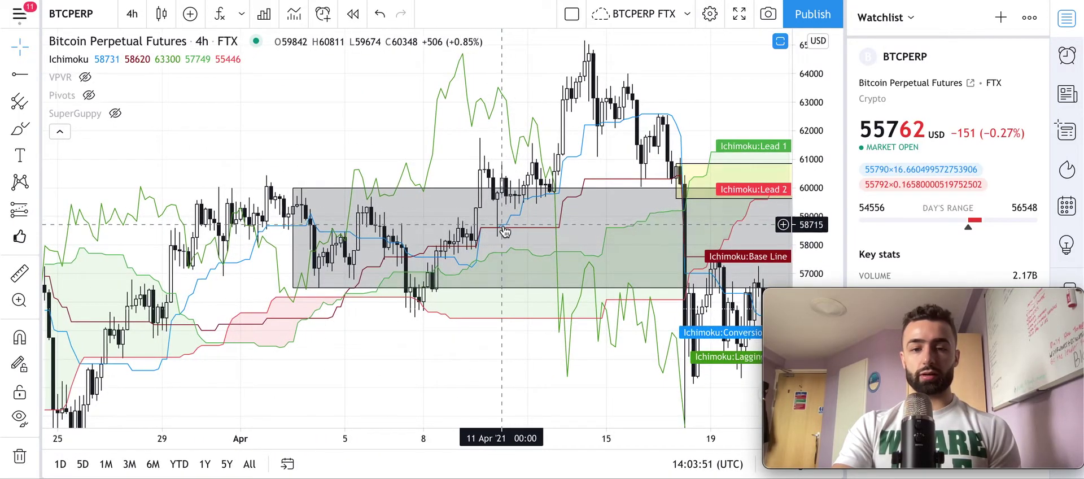
{"action": "left_click_drag", "start_coordinate": [506, 229], "coordinate": [494, 231]}
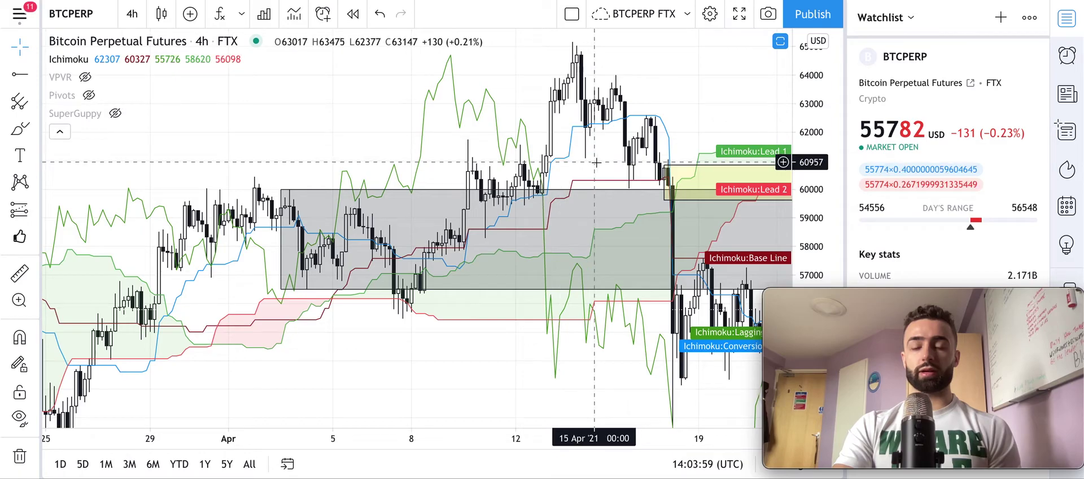
{"action": "left_click_drag", "start_coordinate": [606, 162], "coordinate": [507, 163]}
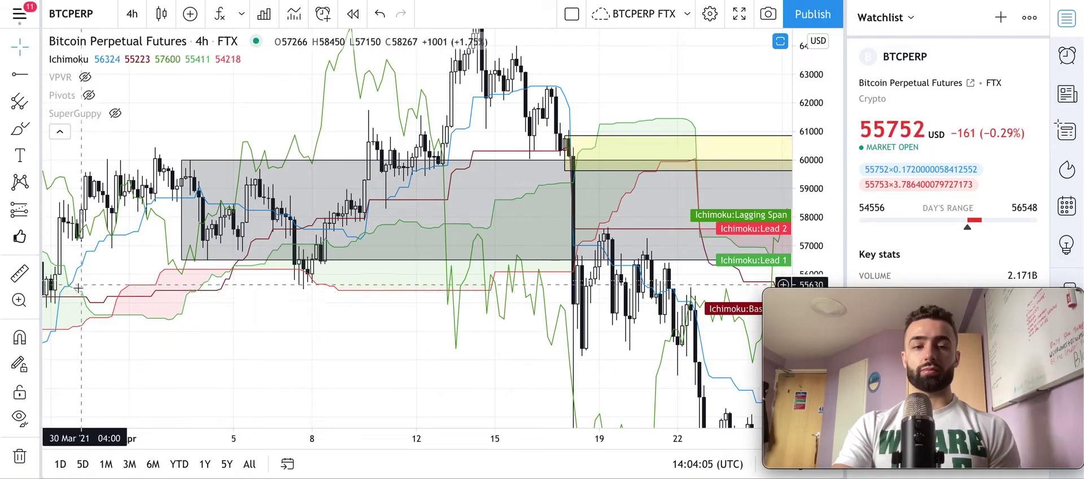
Examine price against the Ichimoku cloud from the 18 April drop to the latest 11 May candles and the projected cloud.
{"action": "left_click_drag", "start_coordinate": [423, 322], "coordinate": [75, 267]}
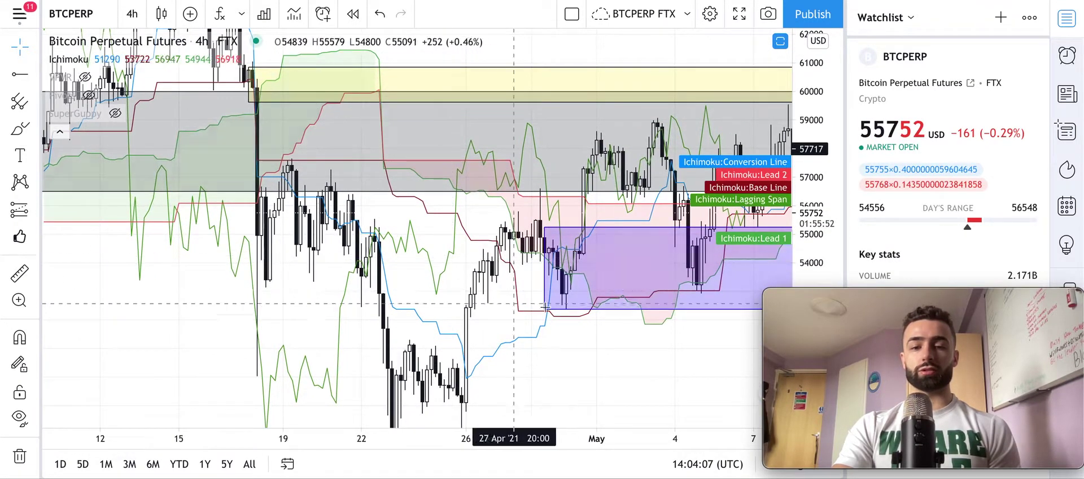
{"action": "right_click", "coordinate": [625, 341]}
{"action": "left_click", "coordinate": [588, 339]}
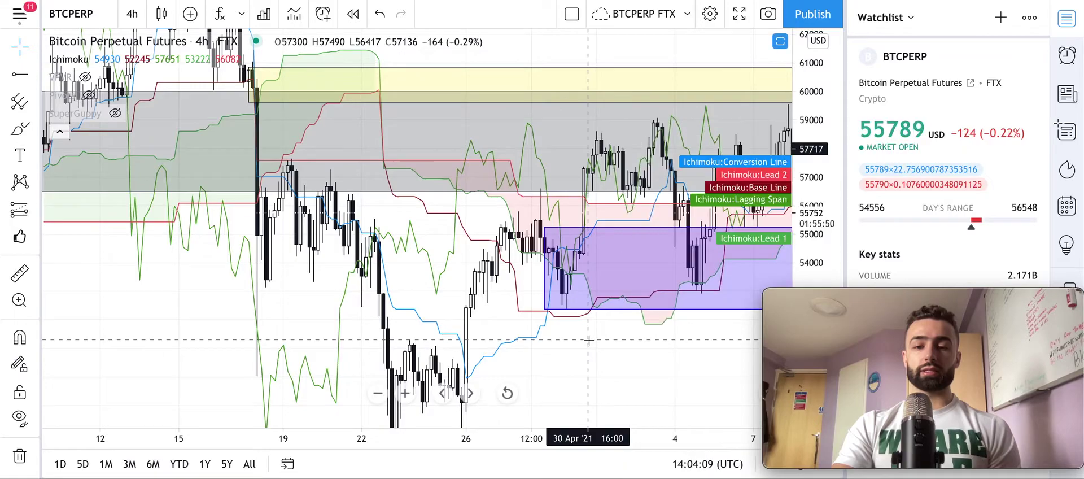
{"action": "left_click_drag", "start_coordinate": [588, 339], "coordinate": [225, 338]}
{"action": "left_click_drag", "start_coordinate": [533, 369], "coordinate": [424, 362]}
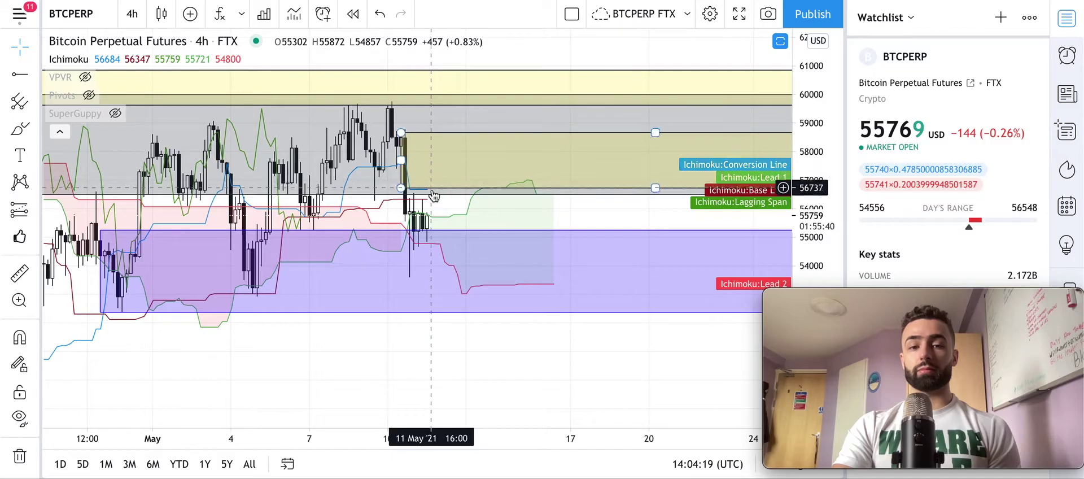
{"action": "scroll", "coordinate": [423, 187], "scroll_direction": "right", "scroll_amount": 5}
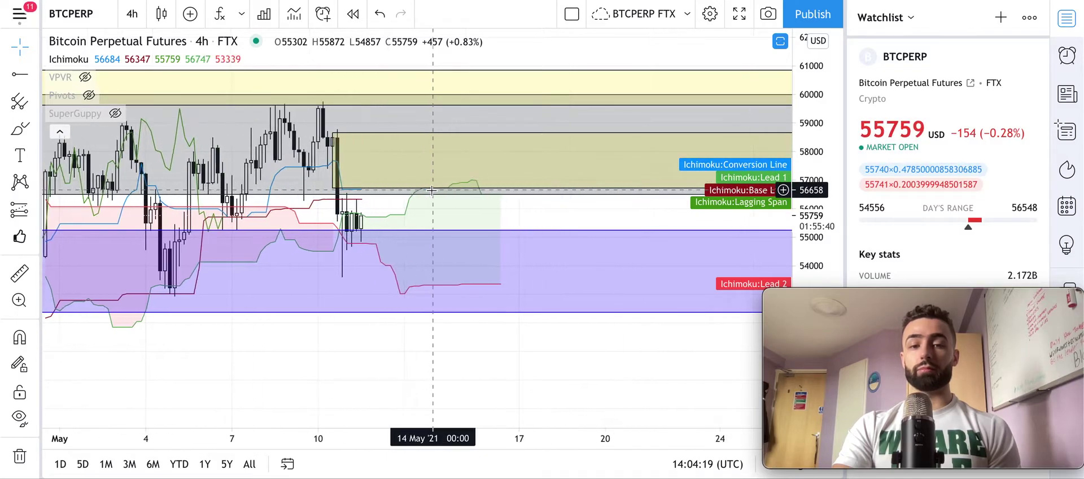
Hide the Ichimoku indicator and show the Pivots indicator around the latest 4-hour candles.
{"action": "left_click", "coordinate": [102, 59]}
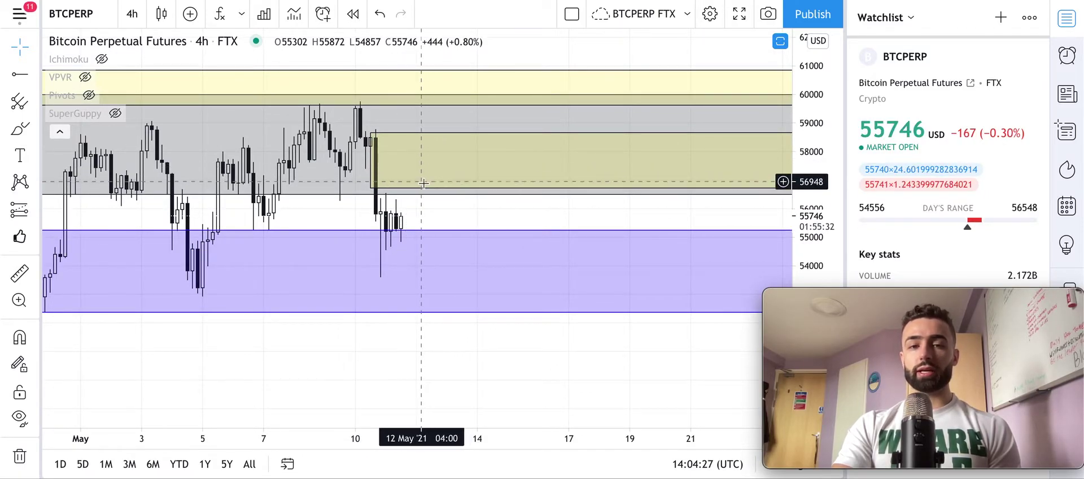
{"action": "left_click_drag", "start_coordinate": [433, 186], "coordinate": [466, 209]}
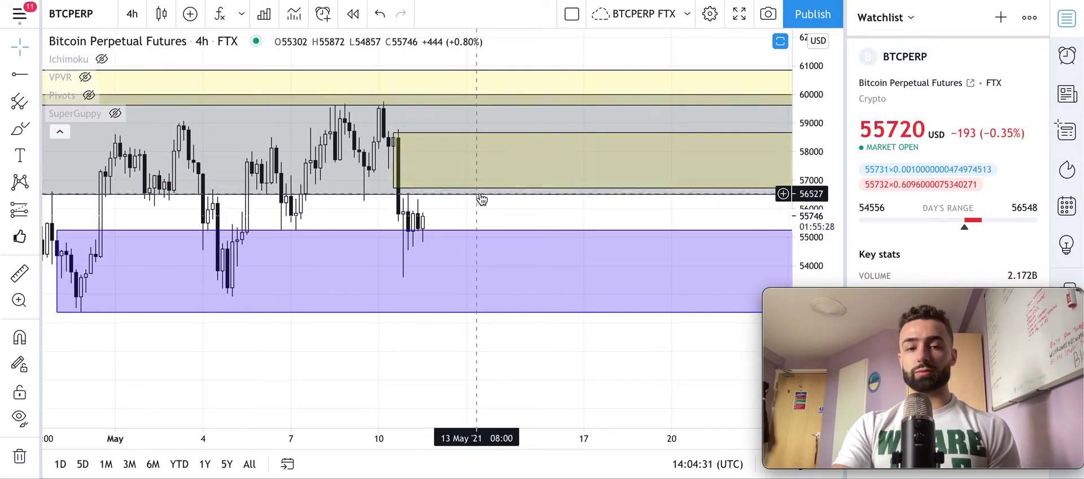
{"action": "left_click", "coordinate": [480, 190]}
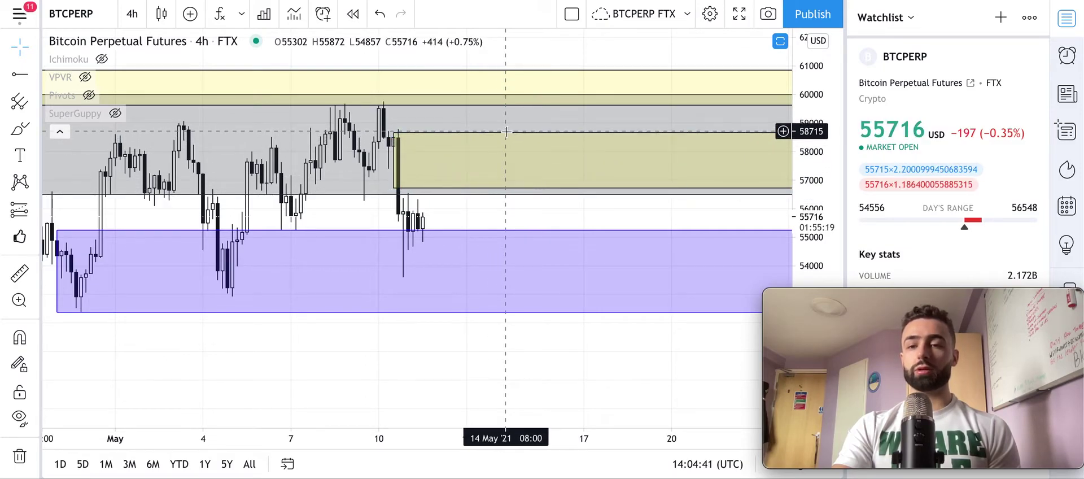
{"action": "scroll", "coordinate": [486, 175], "scroll_direction": "right", "scroll_amount": 3}
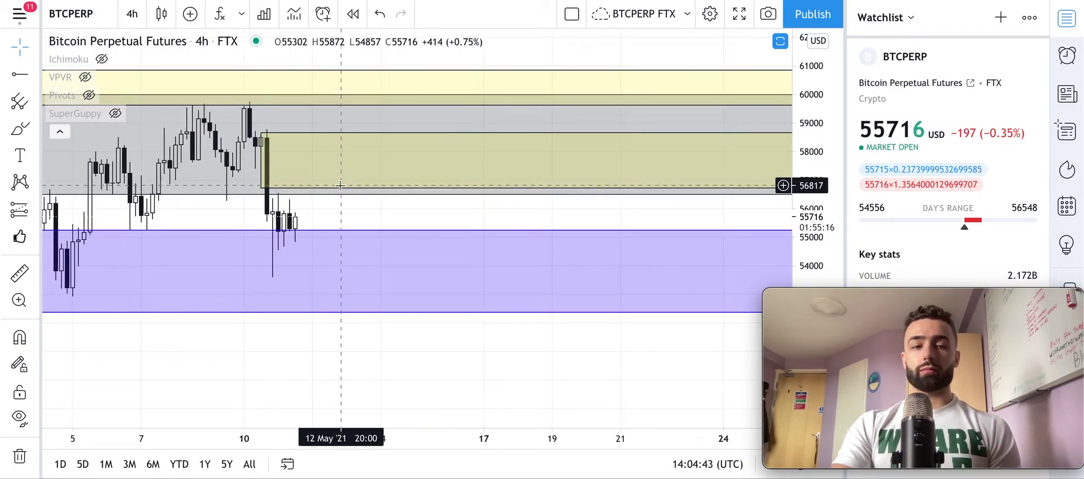
{"action": "left_click", "coordinate": [88, 96]}
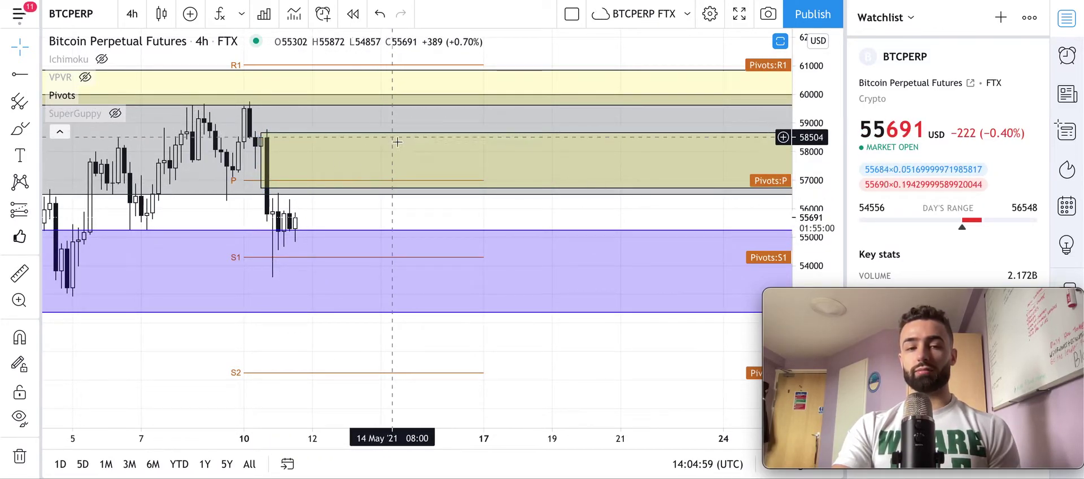
{"action": "scroll", "coordinate": [388, 193], "scroll_direction": "down", "scroll_amount": 2}
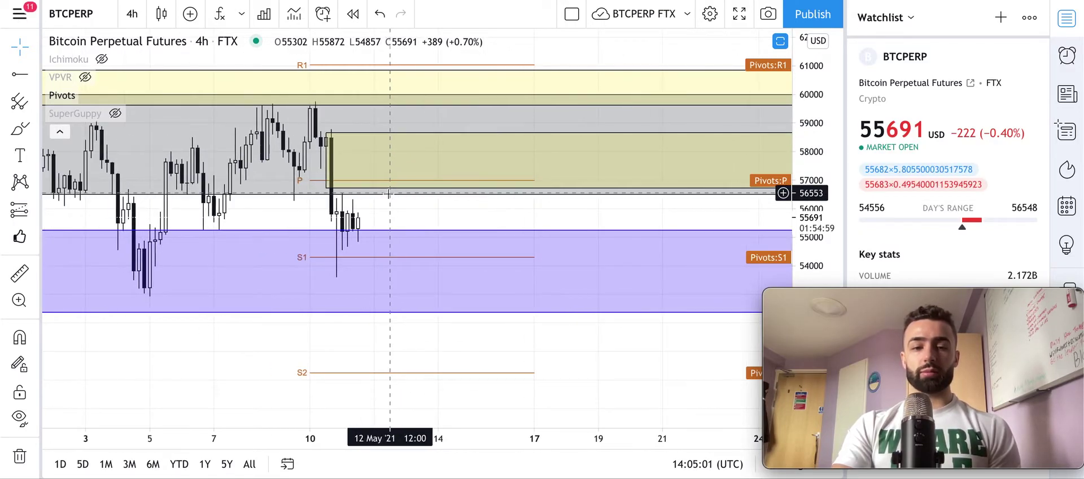